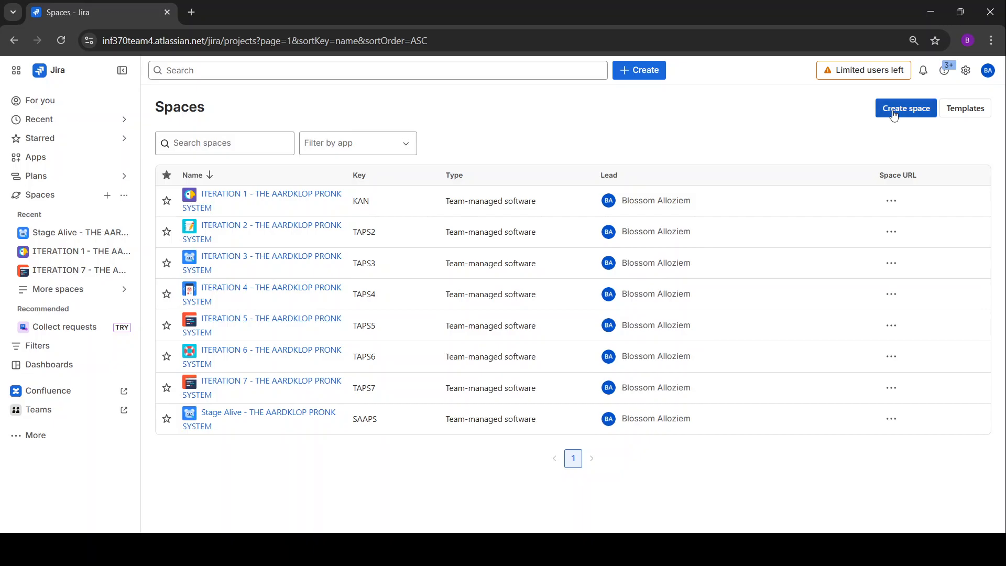
Start a new space from the Kanban template and make it team-managed.
{"action": "left_click", "coordinate": [911, 110]}
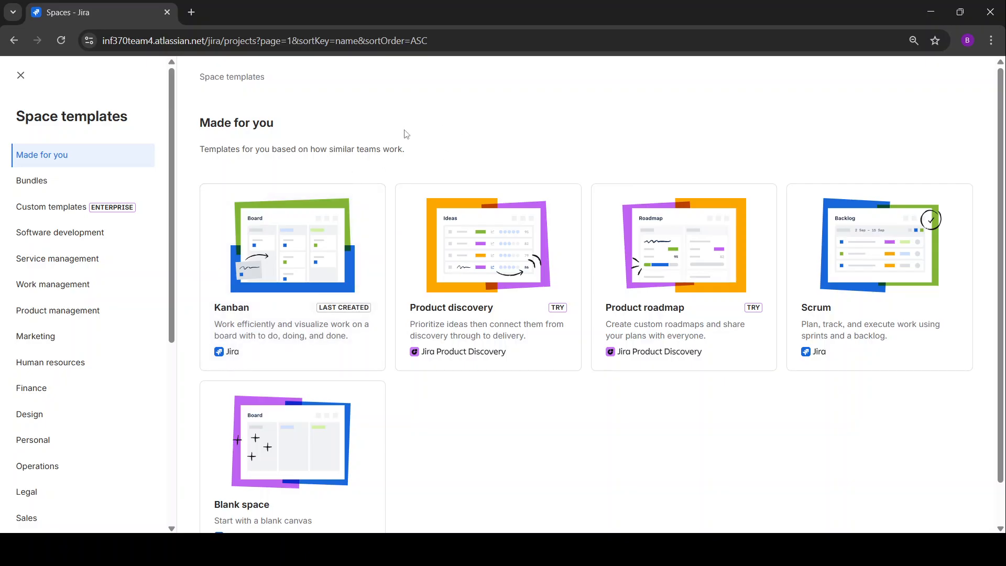
{"action": "left_click", "coordinate": [366, 369]}
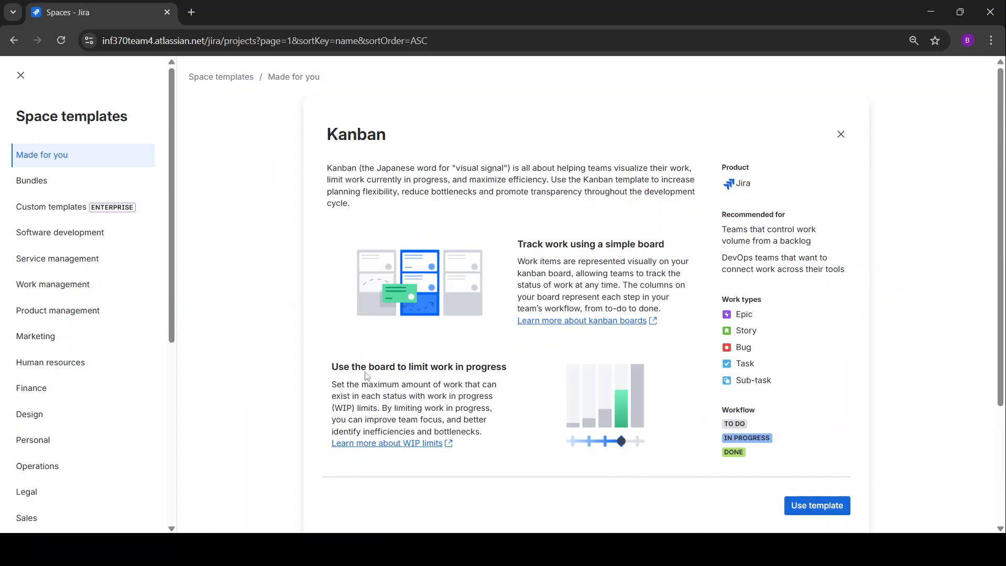
{"action": "left_click", "coordinate": [836, 507]}
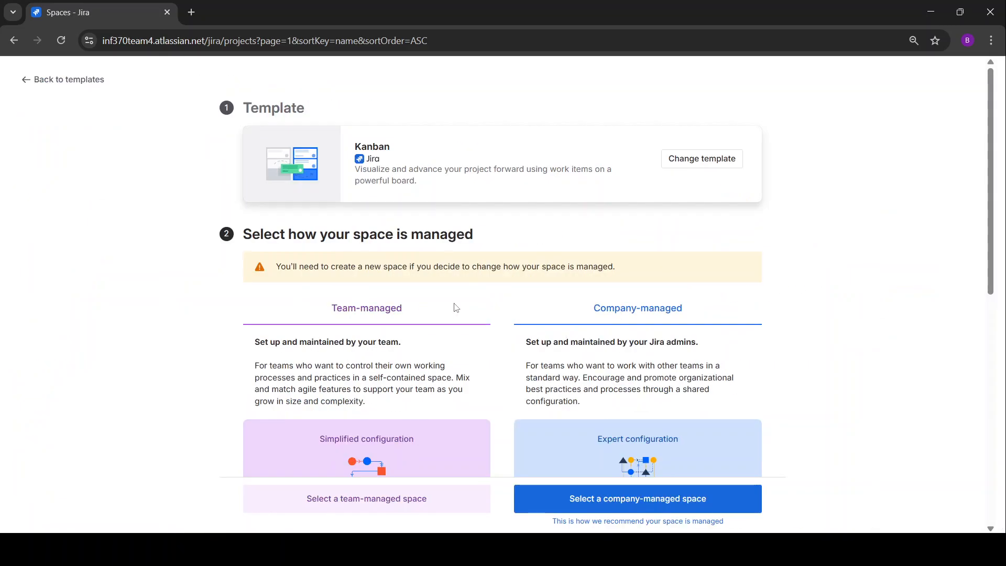
{"action": "scroll", "coordinate": [533, 235], "scroll_direction": "down", "scroll_amount": 4}
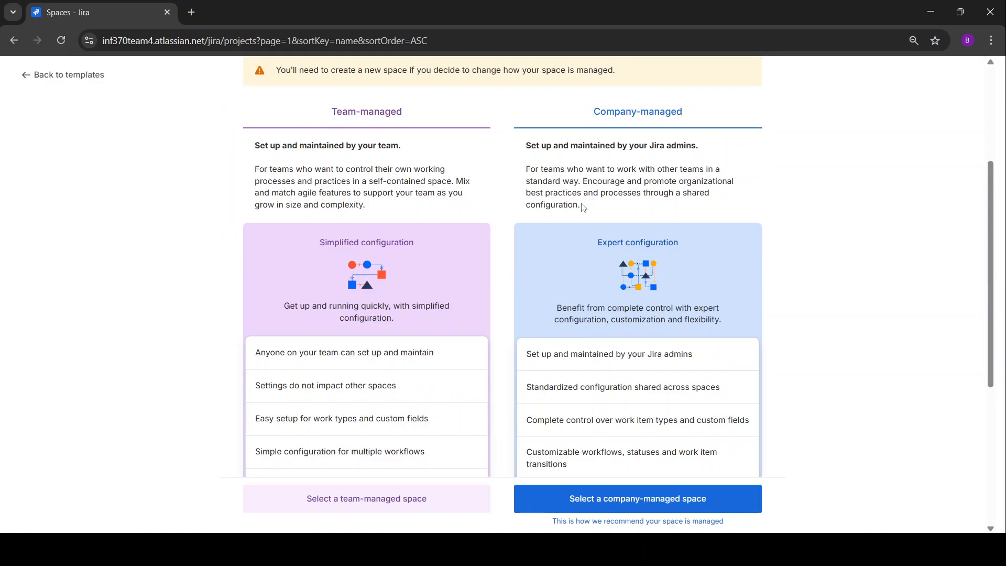
{"action": "scroll", "coordinate": [449, 205], "scroll_direction": "up", "scroll_amount": 4}
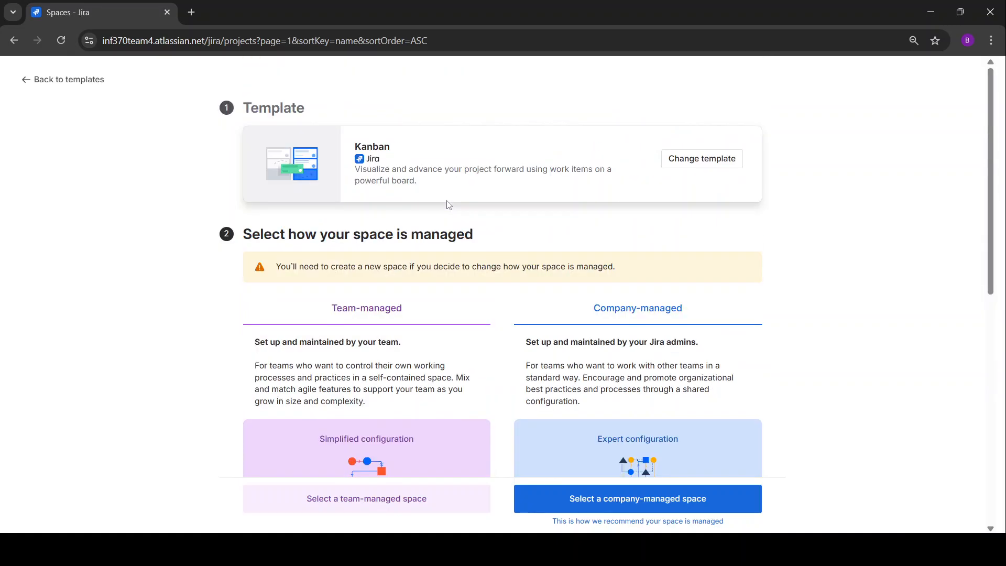
{"action": "scroll", "coordinate": [443, 288], "scroll_direction": "down", "scroll_amount": 4}
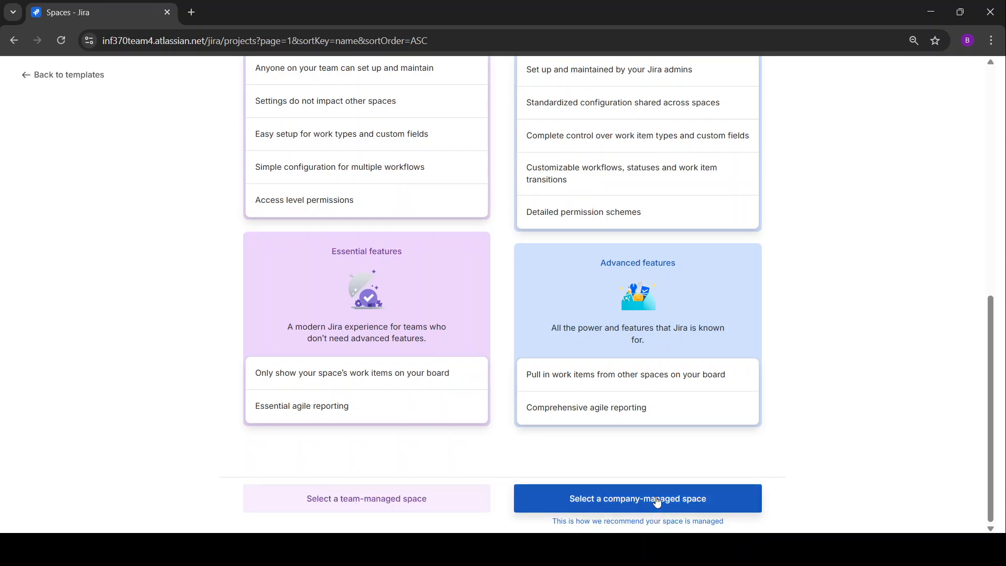
{"action": "left_click", "coordinate": [407, 506]}
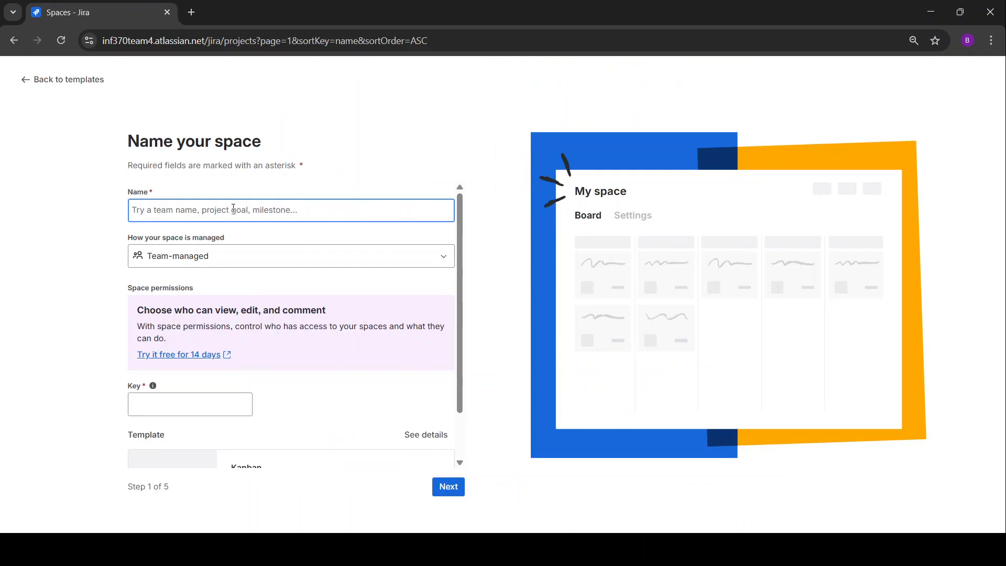
Name the space 'ITERATION Example' and keep it Team-managed.
{"action": "left_click", "coordinate": [234, 208]}
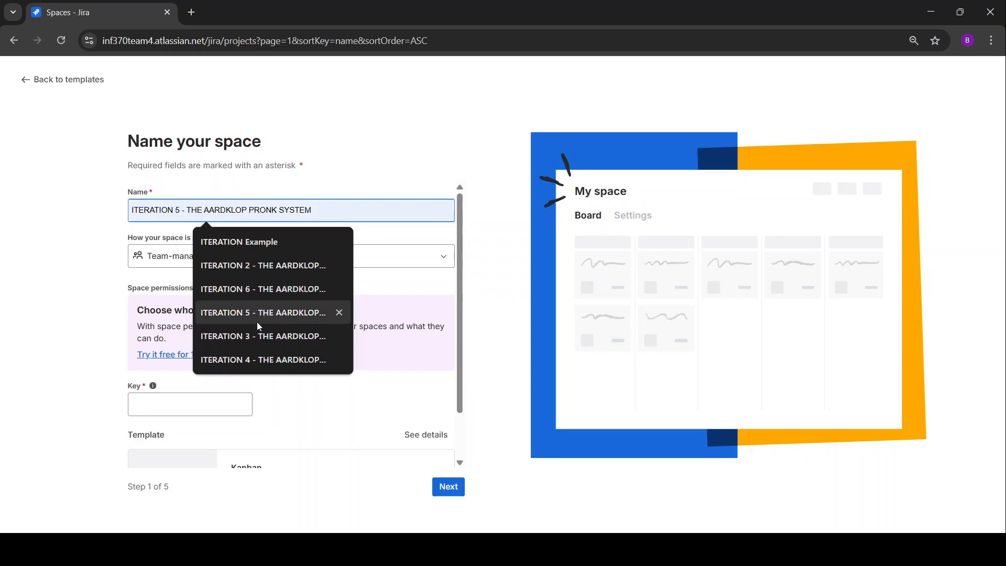
{"action": "left_click", "coordinate": [220, 243]}
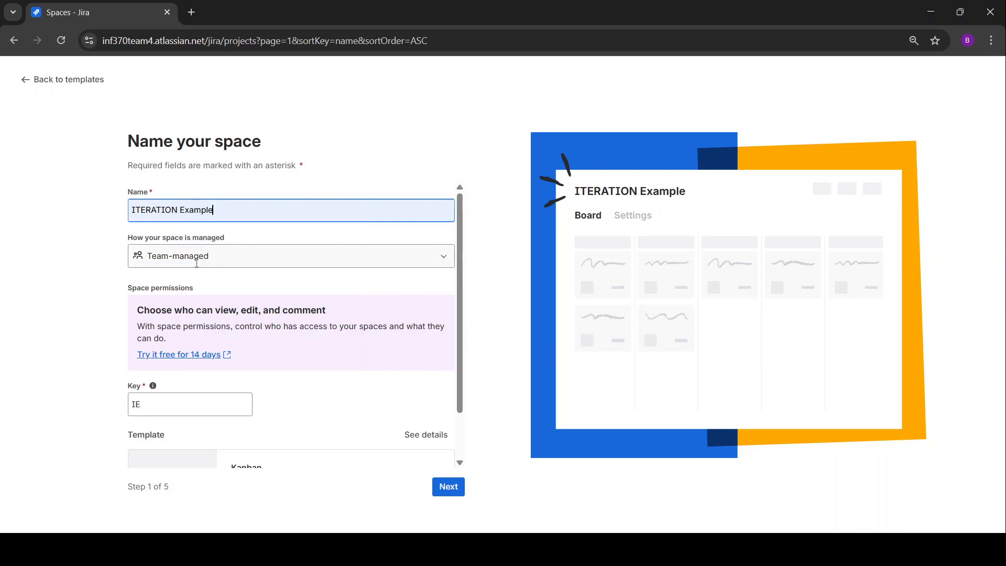
{"action": "left_click", "coordinate": [394, 266]}
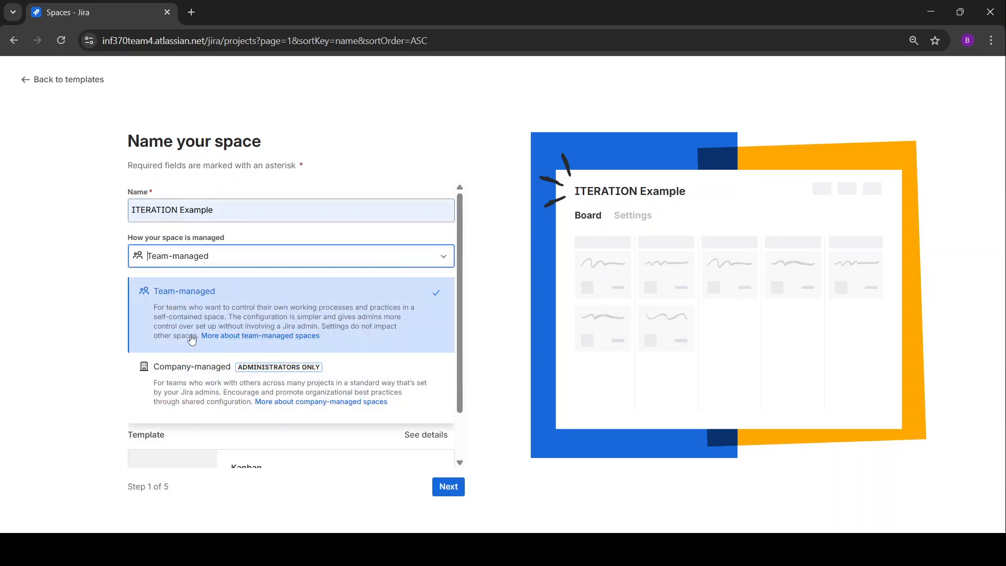
{"action": "left_click", "coordinate": [71, 309]}
{"action": "scroll", "coordinate": [204, 306], "scroll_direction": "down", "scroll_amount": 1}
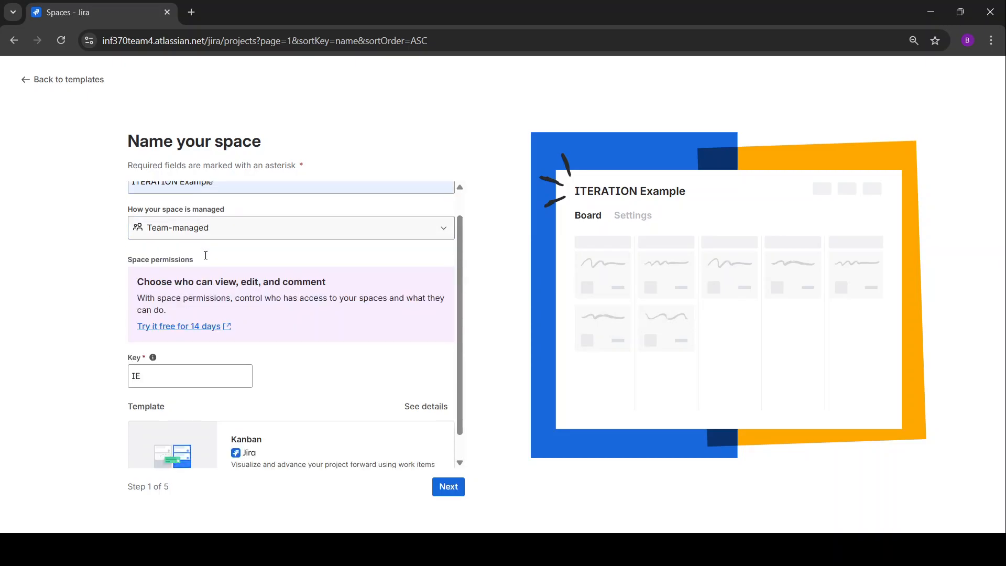
Change the space key to ITEE and continue to work types.
{"action": "left_click", "coordinate": [170, 347]}
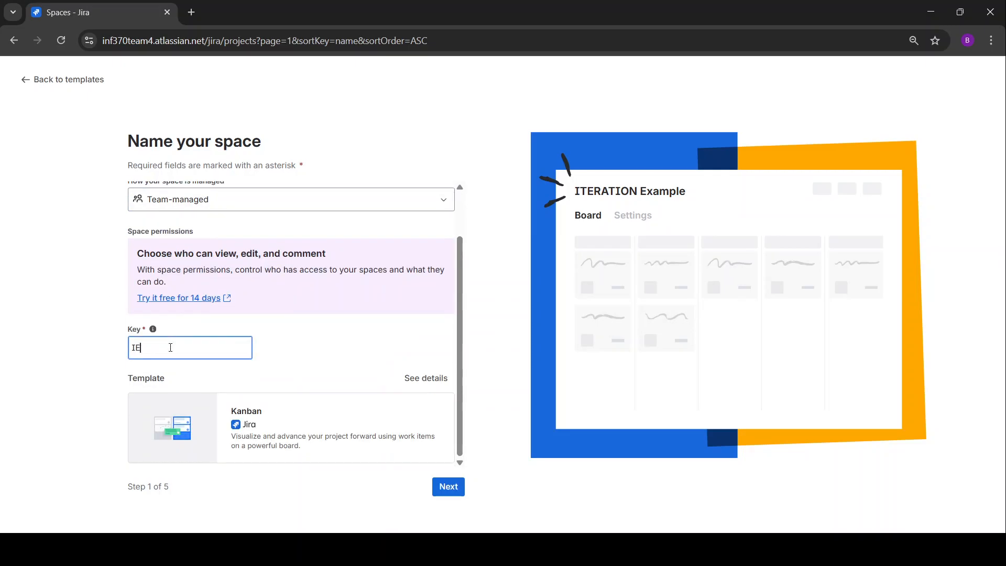
{"action": "scroll", "coordinate": [190, 339], "scroll_direction": "up", "scroll_amount": 1}
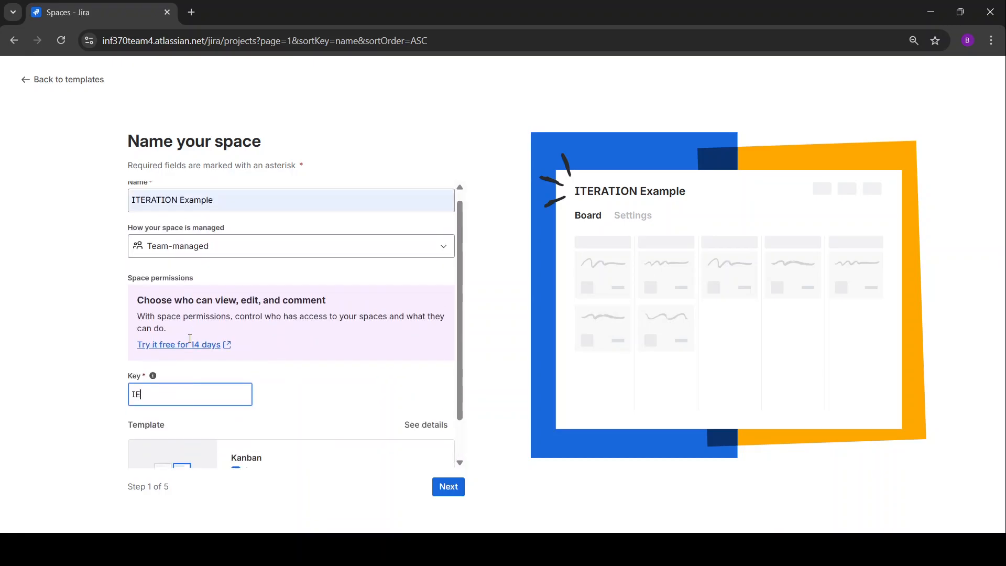
{"action": "scroll", "coordinate": [190, 341], "scroll_direction": "down", "scroll_amount": 1}
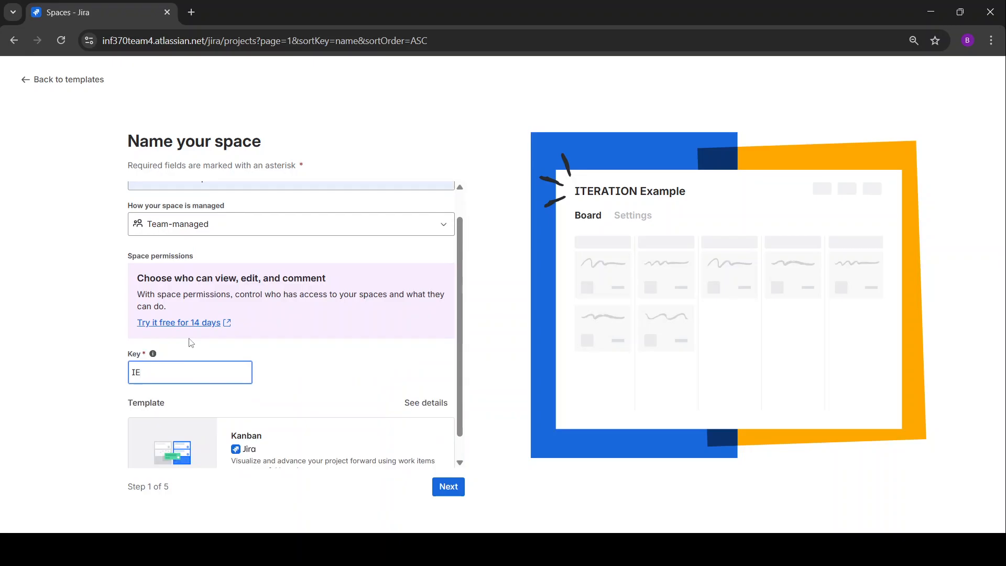
{"action": "key", "text": "BackSpace"}
{"action": "key", "text": "BackSpace"}
{"action": "type", "text": "TA"}
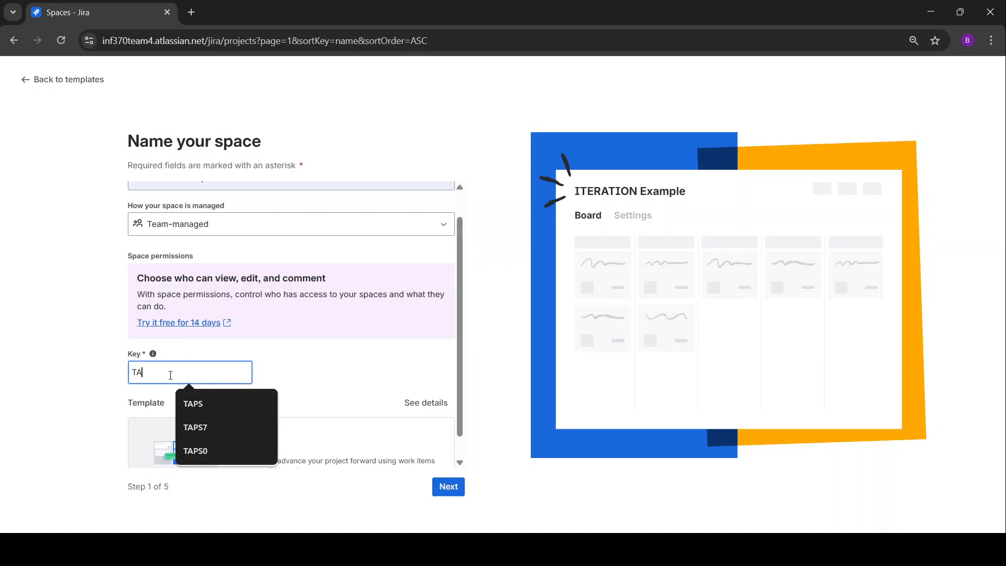
{"action": "key", "text": "BackSpace"}
{"action": "key", "text": "BackSpace"}
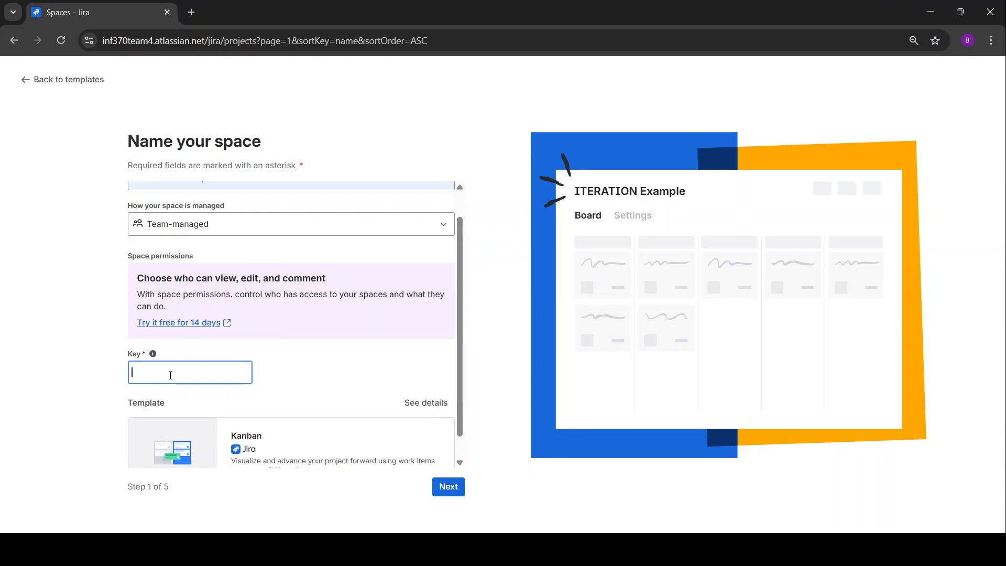
{"action": "type", "text": "IT"}
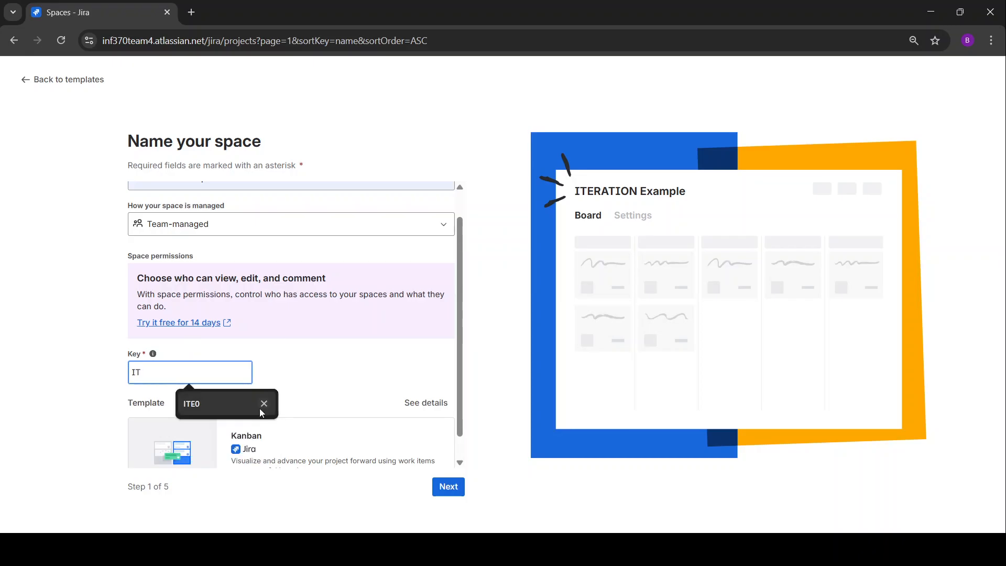
{"action": "left_click", "coordinate": [214, 403]}
{"action": "key", "text": "BackSpace"}
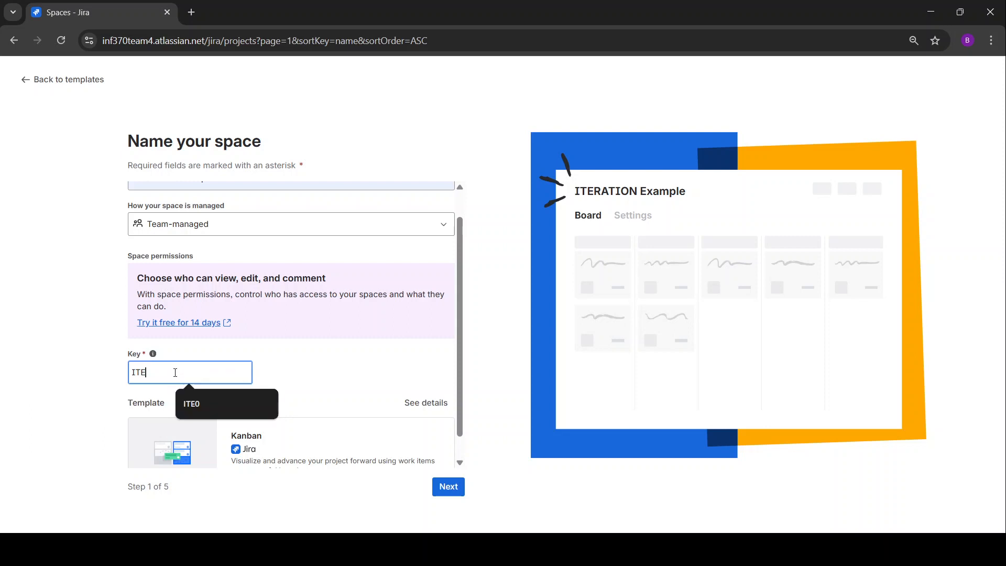
{"action": "type", "text": "E"}
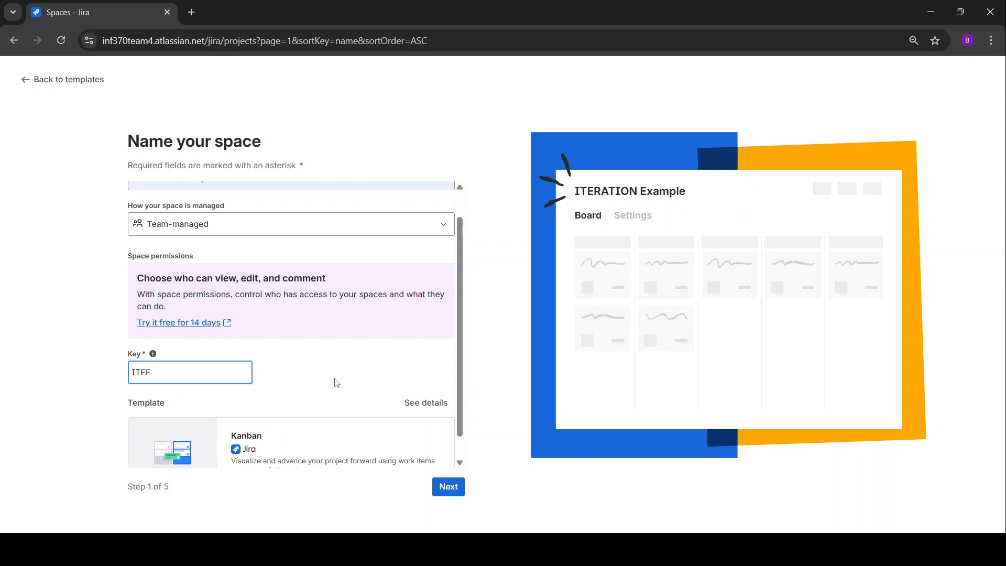
{"action": "scroll", "coordinate": [372, 423], "scroll_direction": "down", "scroll_amount": 1}
{"action": "left_click", "coordinate": [448, 486]}
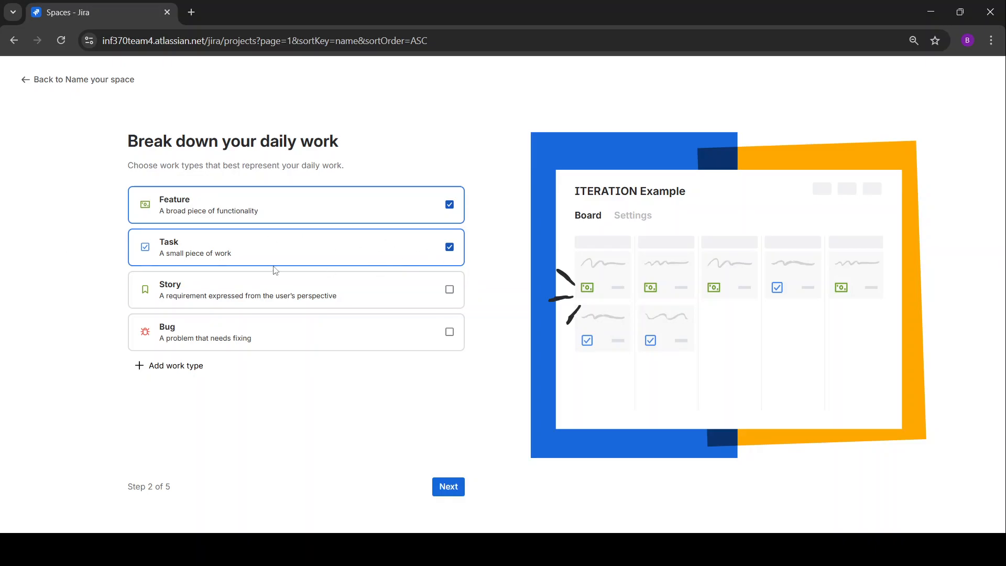
Uncheck Feature so Task is the only work type, then continue.
{"action": "left_click", "coordinate": [450, 205]}
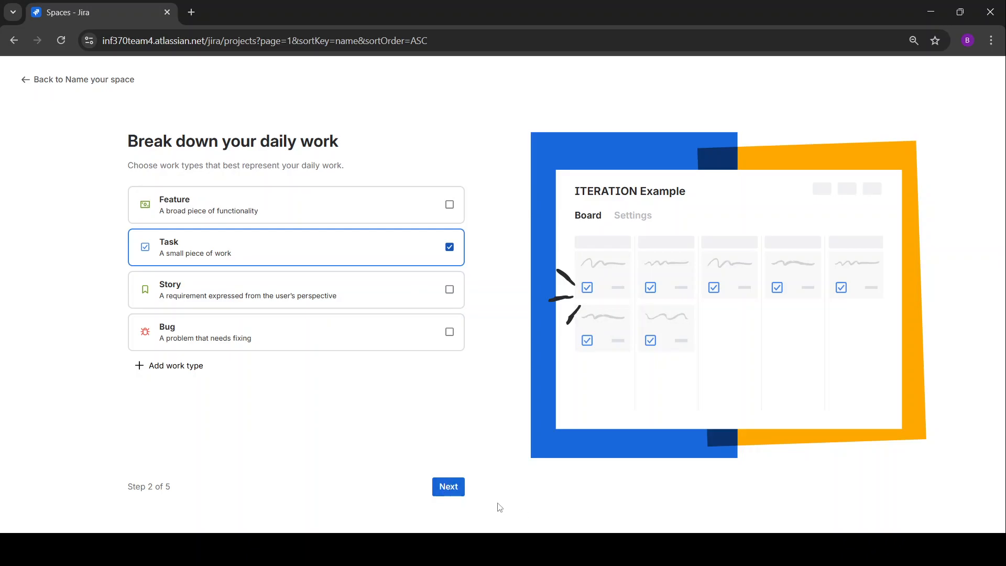
{"action": "left_click", "coordinate": [450, 489]}
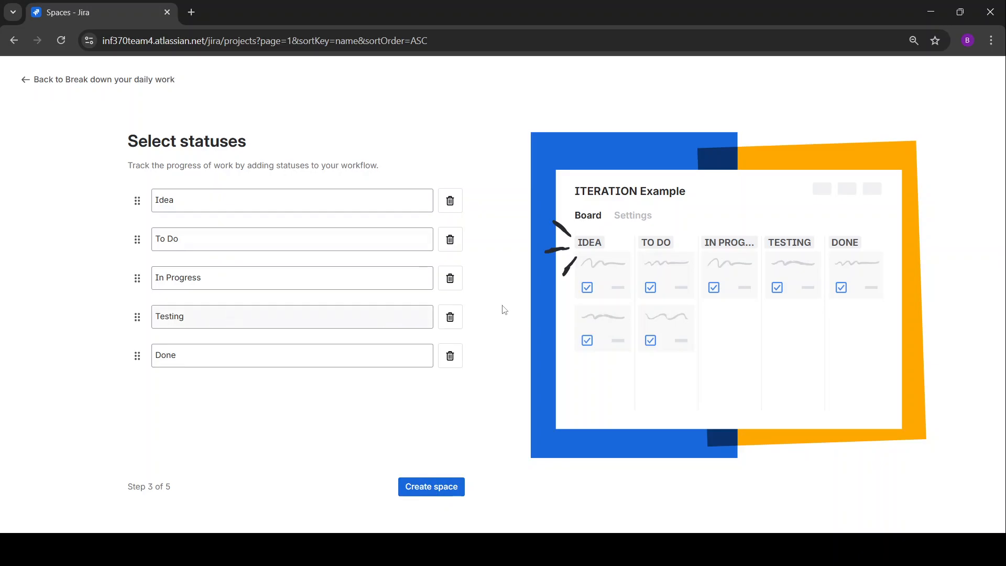
Remove the Idea and Testing statuses, keeping To Do, In Progress and Done, and create the space.
{"action": "left_click", "coordinate": [450, 200]}
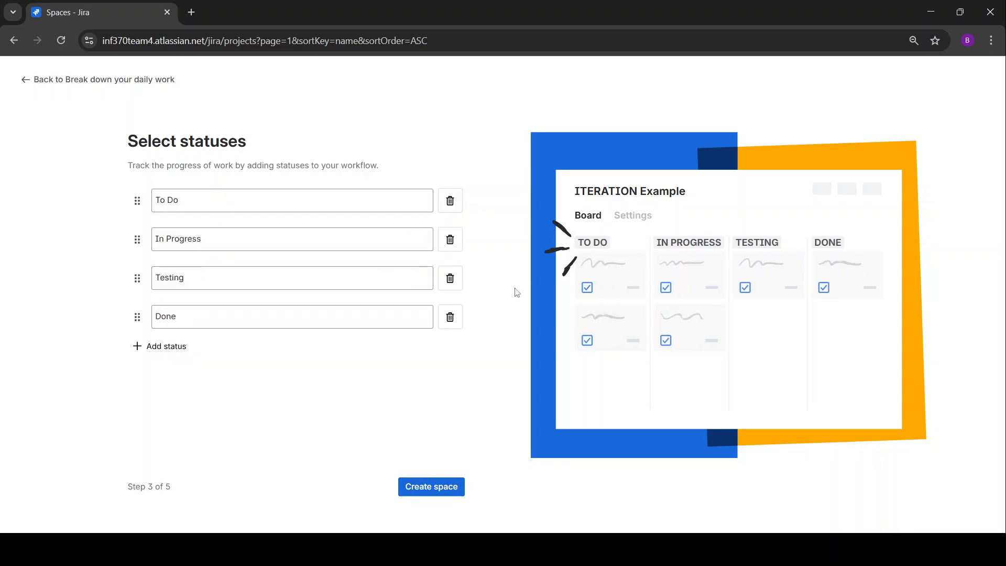
{"action": "left_click", "coordinate": [450, 279]}
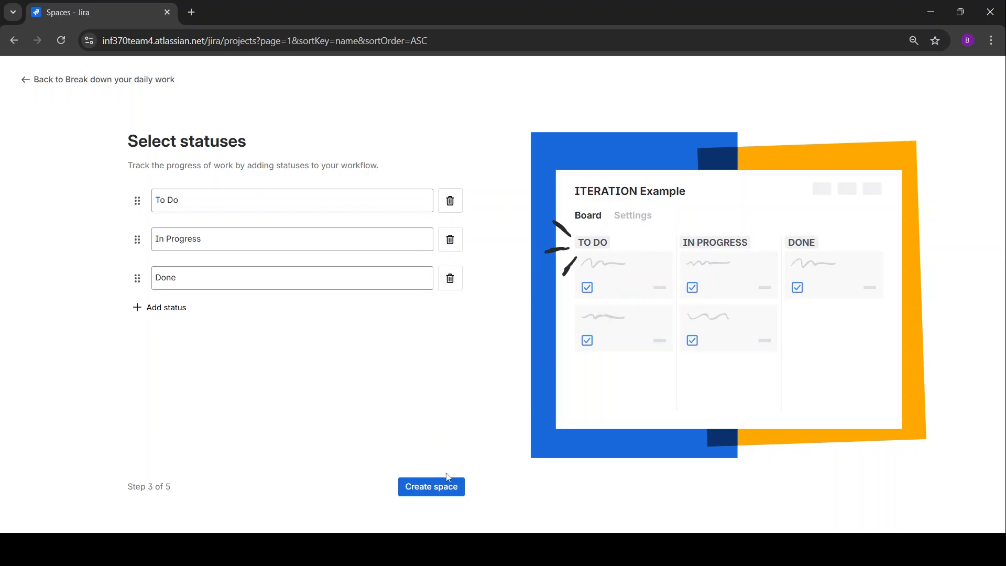
{"action": "left_click", "coordinate": [431, 486]}
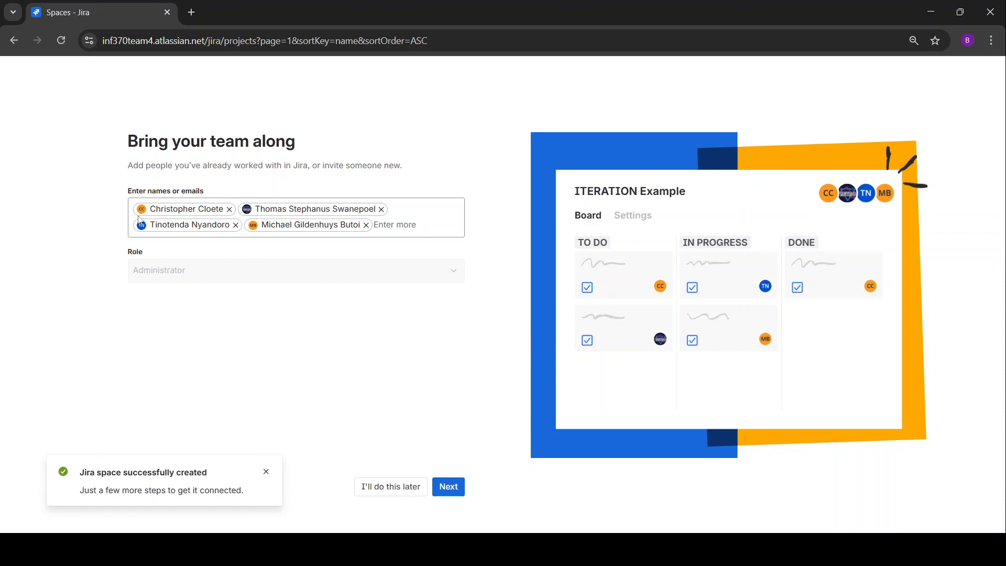
Remove all four pre-filled teammates from the invitation field.
{"action": "left_click", "coordinate": [236, 225]}
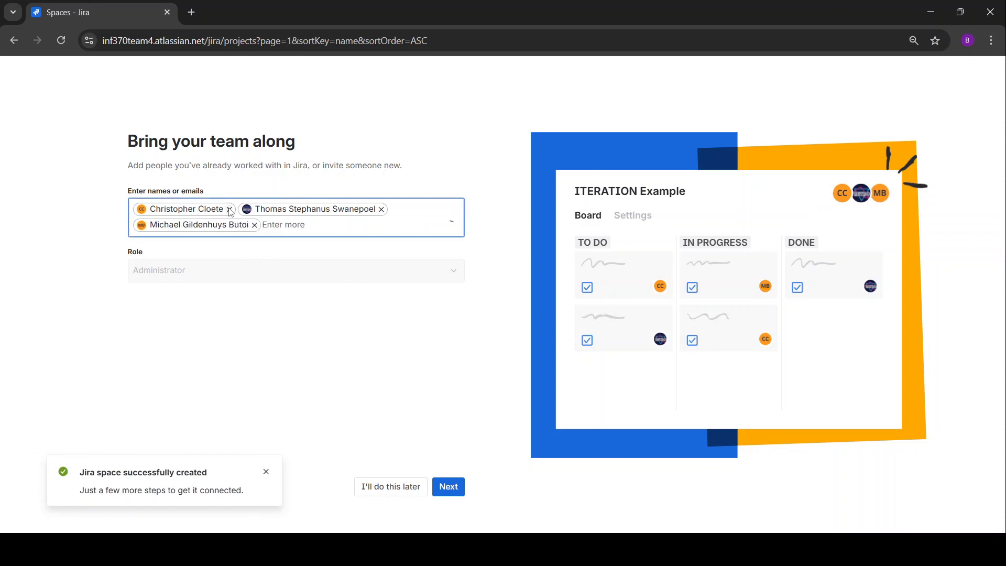
{"action": "left_click", "coordinate": [229, 209]}
{"action": "left_click", "coordinate": [279, 210]}
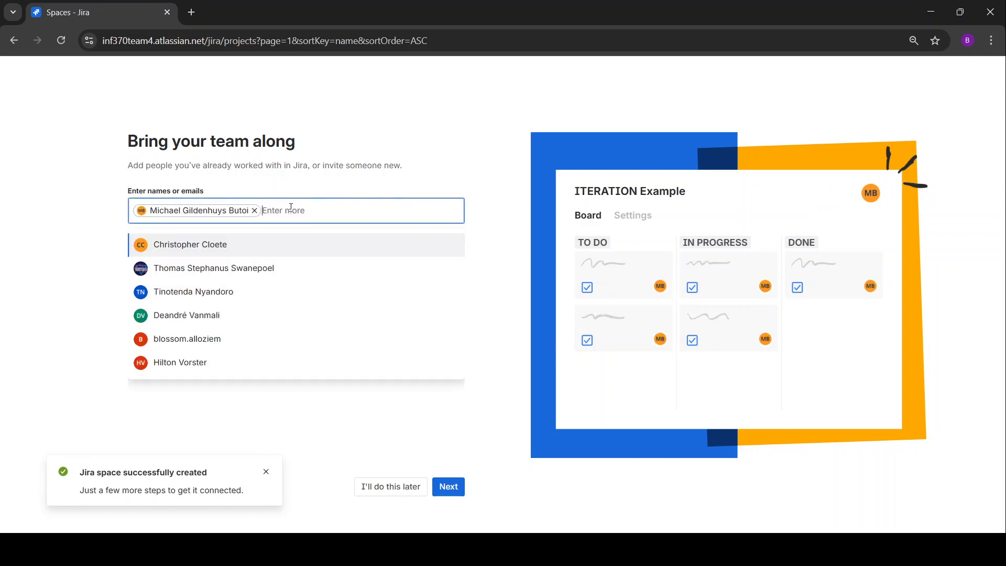
{"action": "left_click", "coordinate": [255, 210]}
{"action": "left_click", "coordinate": [80, 247]}
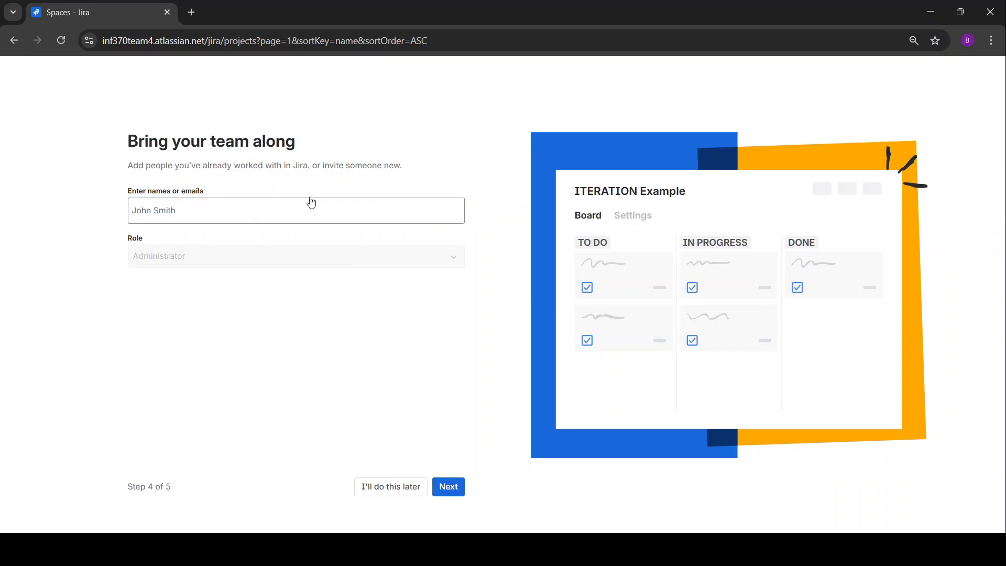
Add one suggested user and one invitee by their e-mail address.
{"action": "left_click", "coordinate": [264, 211]}
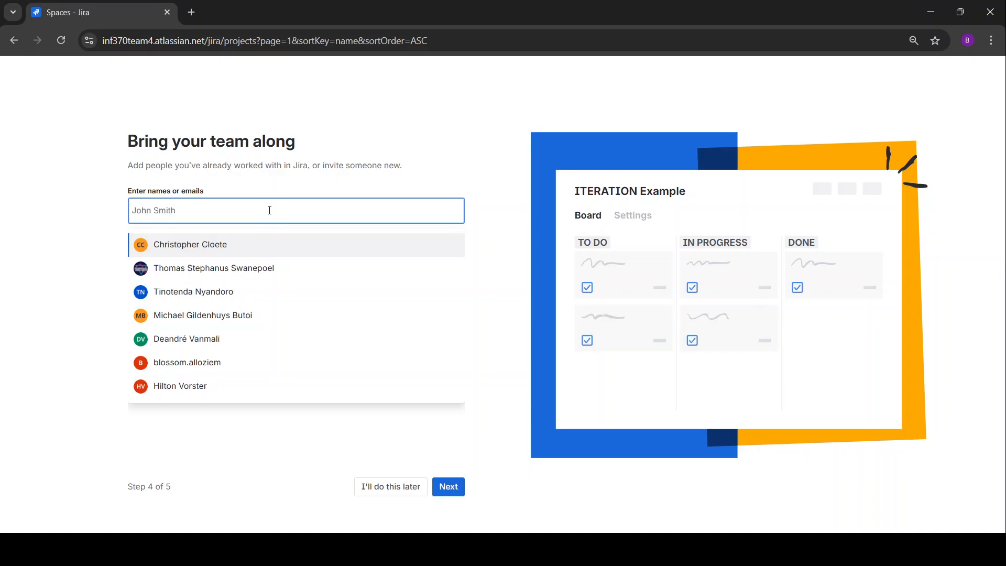
{"action": "left_click", "coordinate": [186, 363]}
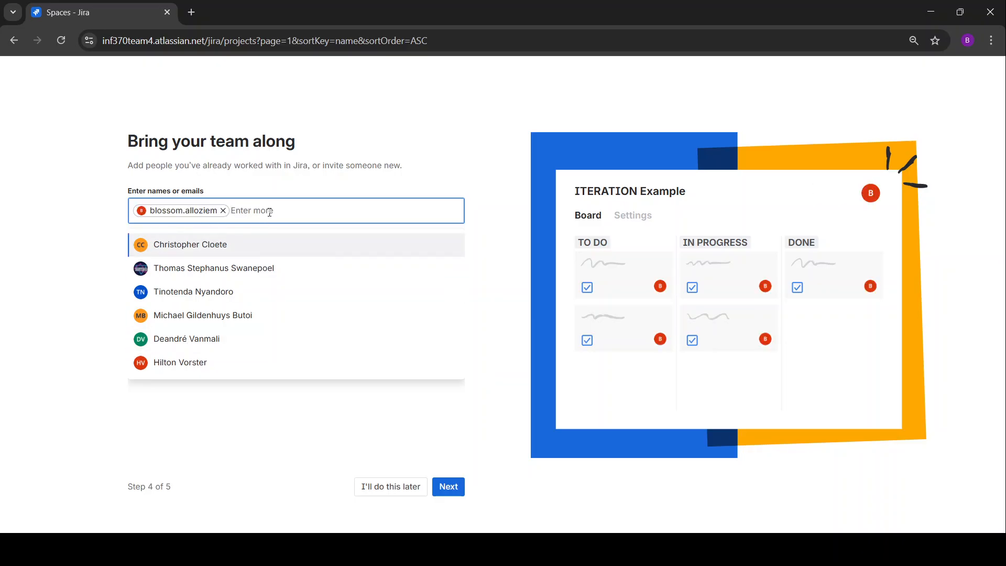
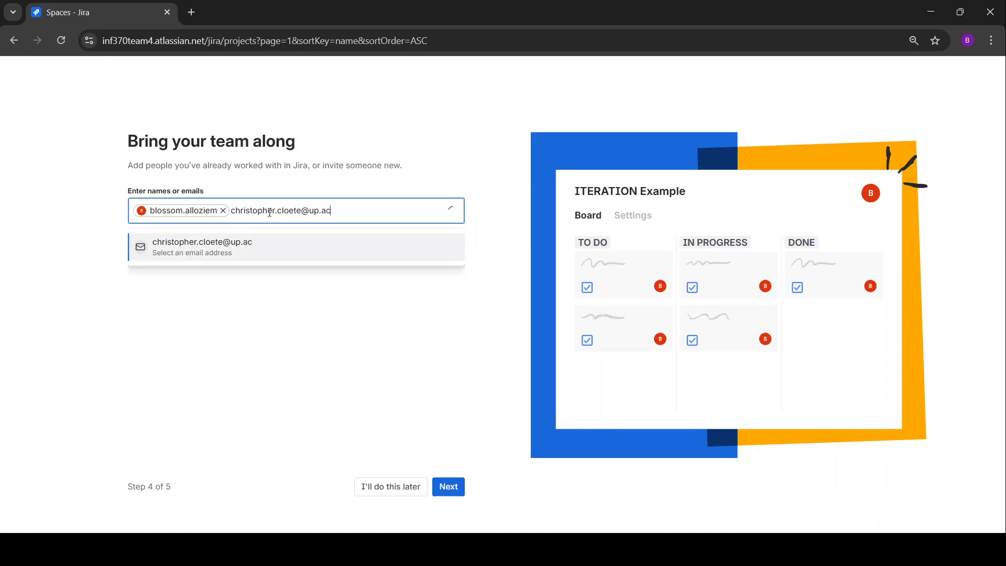
{"action": "key", "text": "Return"}
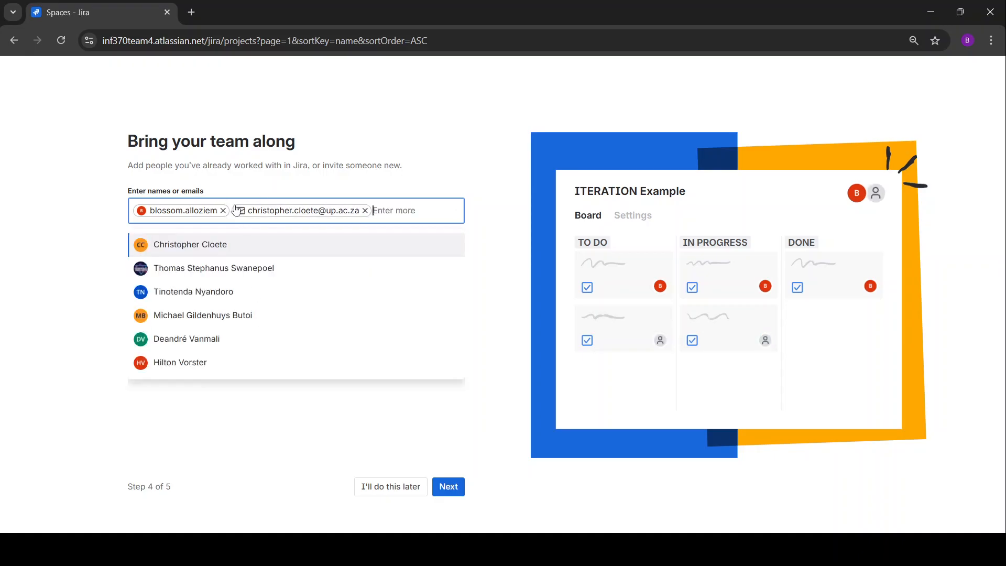
Add a second existing user and send the three invitations.
{"action": "left_click", "coordinate": [229, 250]}
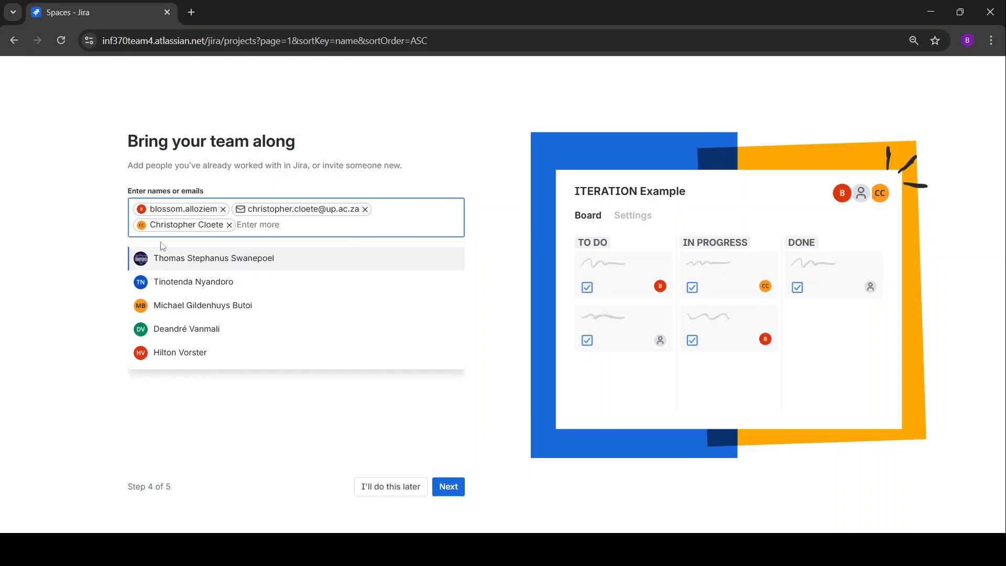
{"action": "left_click", "coordinate": [60, 271]}
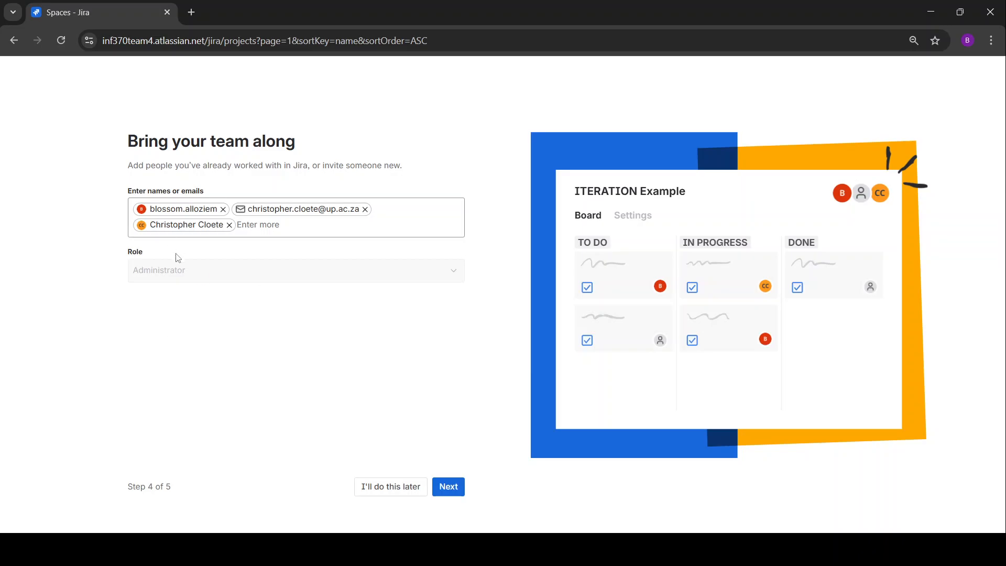
{"action": "left_click", "coordinate": [261, 227]}
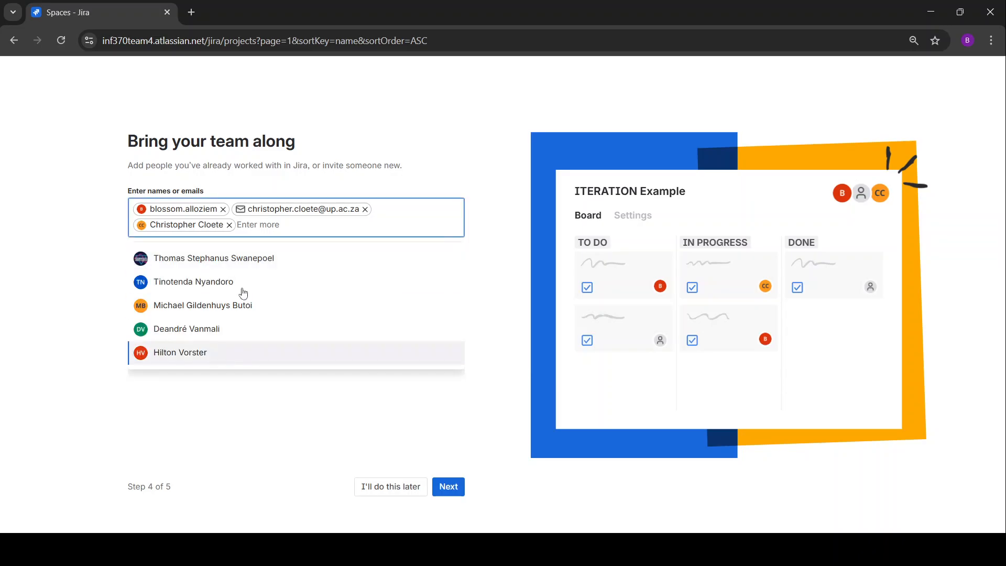
{"action": "left_click", "coordinate": [82, 255]}
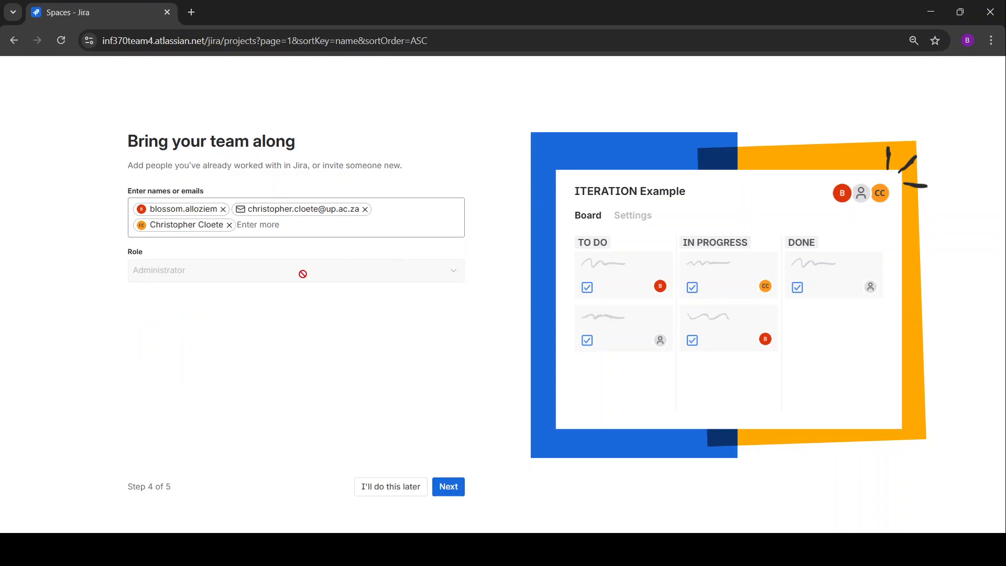
{"action": "left_click", "coordinate": [452, 488]}
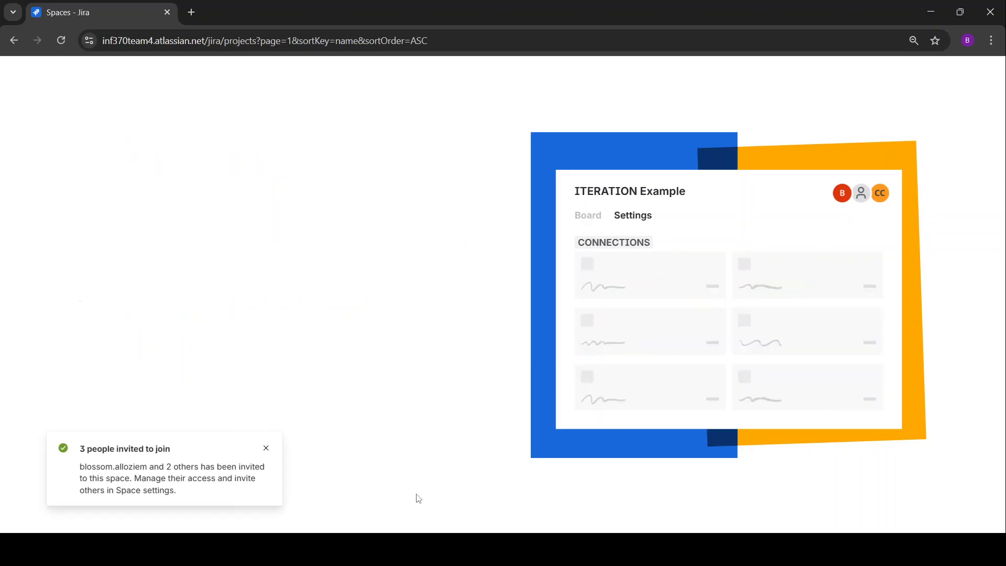
Connect an existing Confluence space, found by searching 'B', for project pages and finish setup.
{"action": "left_click", "coordinate": [268, 448]}
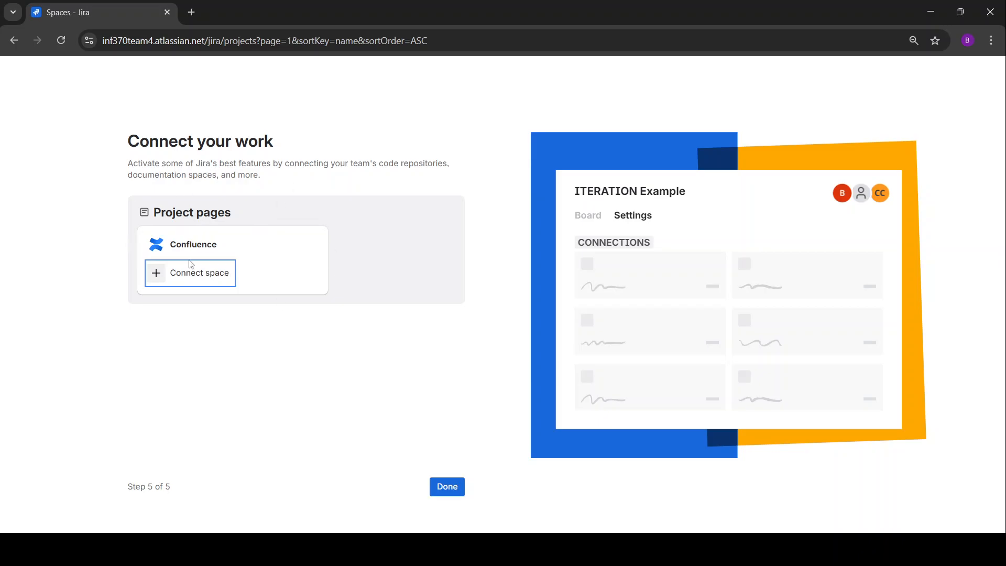
{"action": "left_click", "coordinate": [191, 276]}
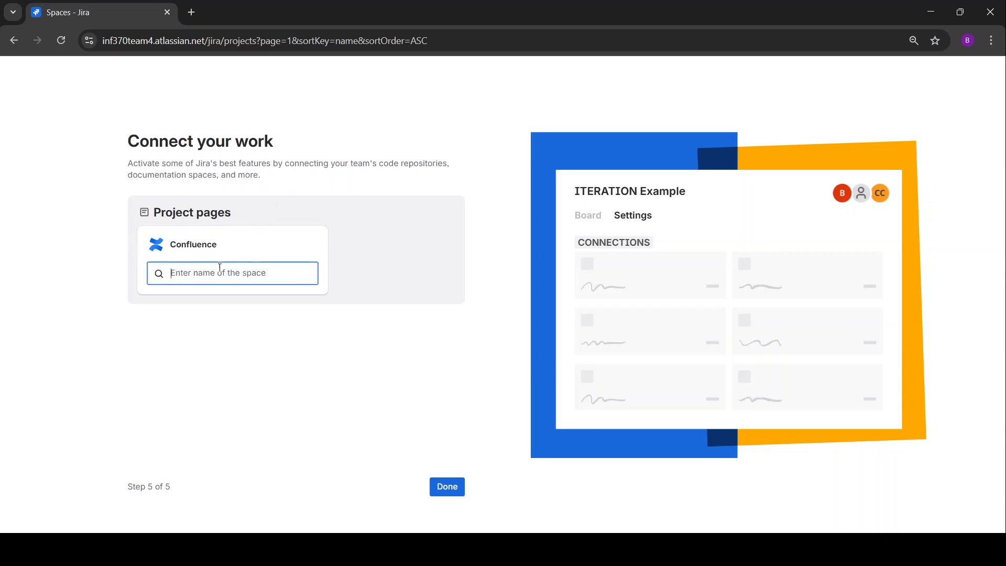
{"action": "type", "text": "Blossom"}
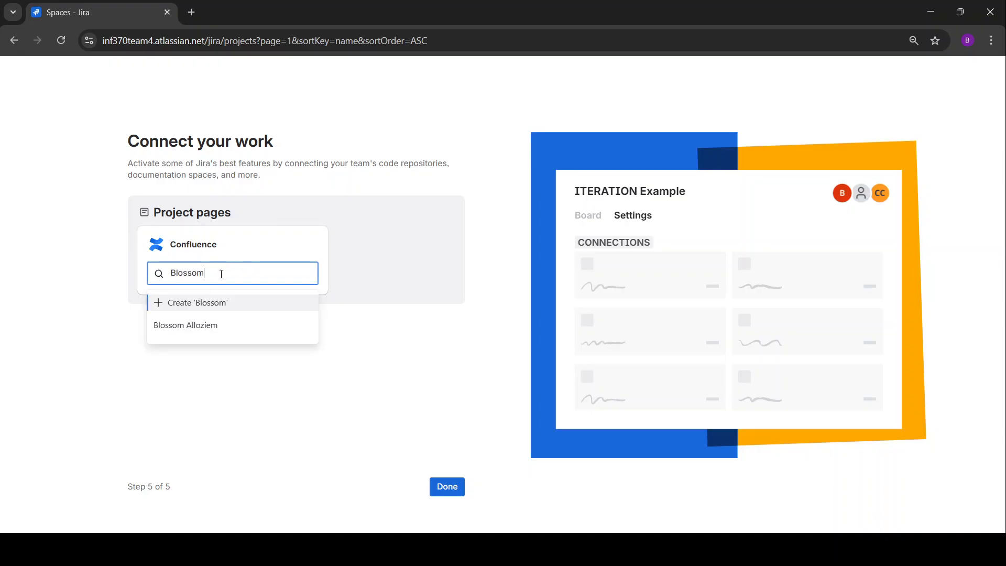
{"action": "left_click", "coordinate": [218, 334]}
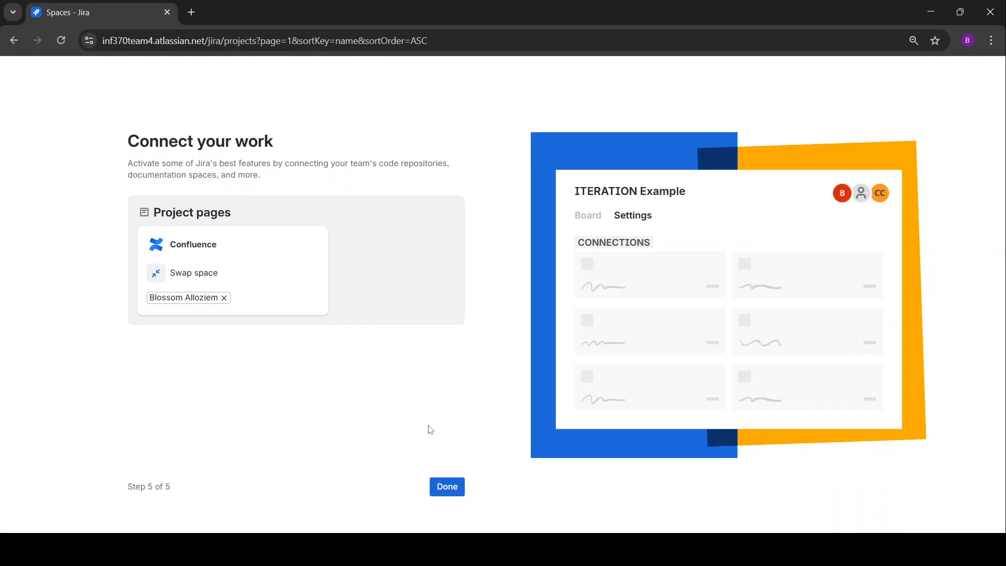
{"action": "left_click", "coordinate": [448, 489]}
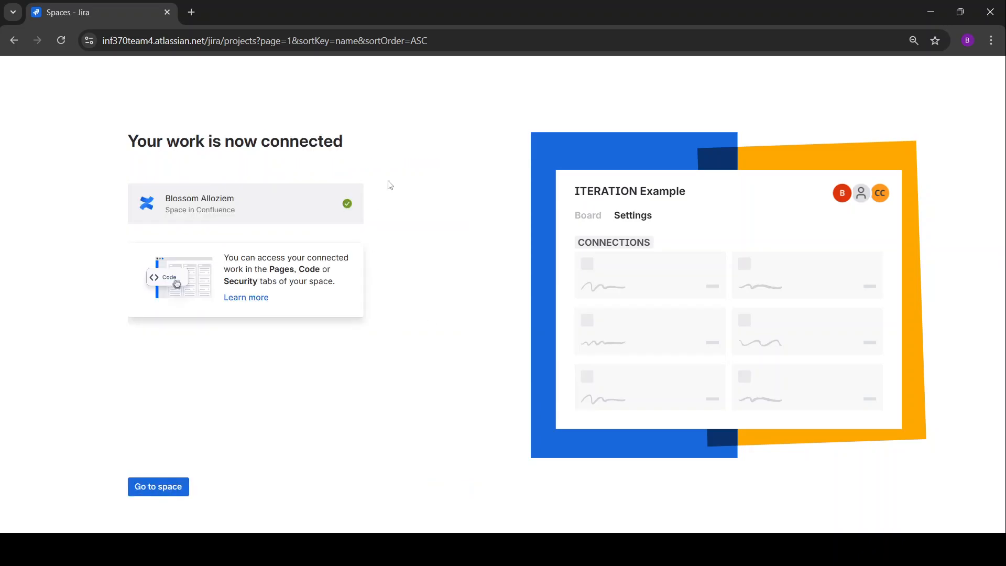
{"action": "left_click", "coordinate": [162, 487]}
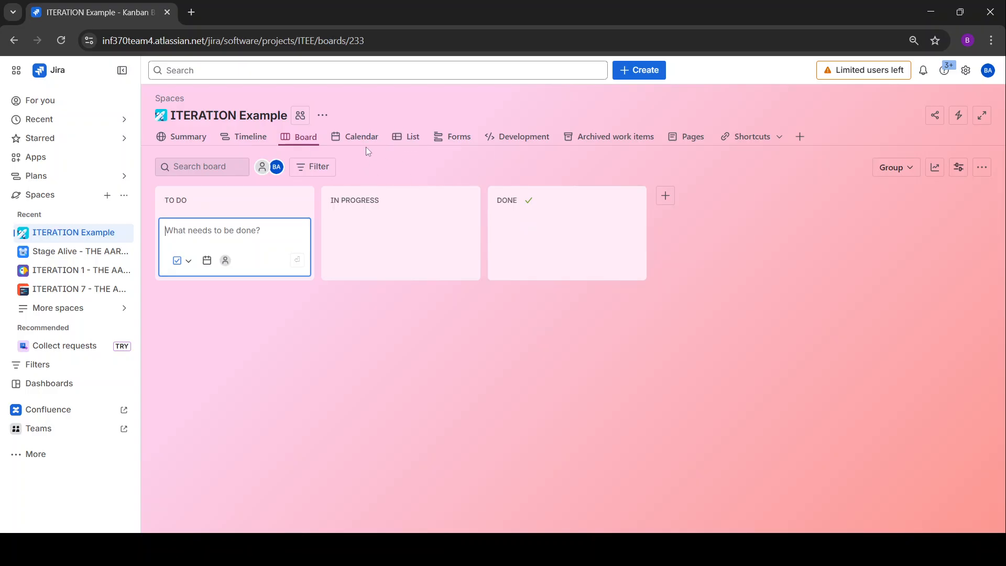
Switch the ITERATION Example space to its List view.
{"action": "left_click", "coordinate": [415, 139]}
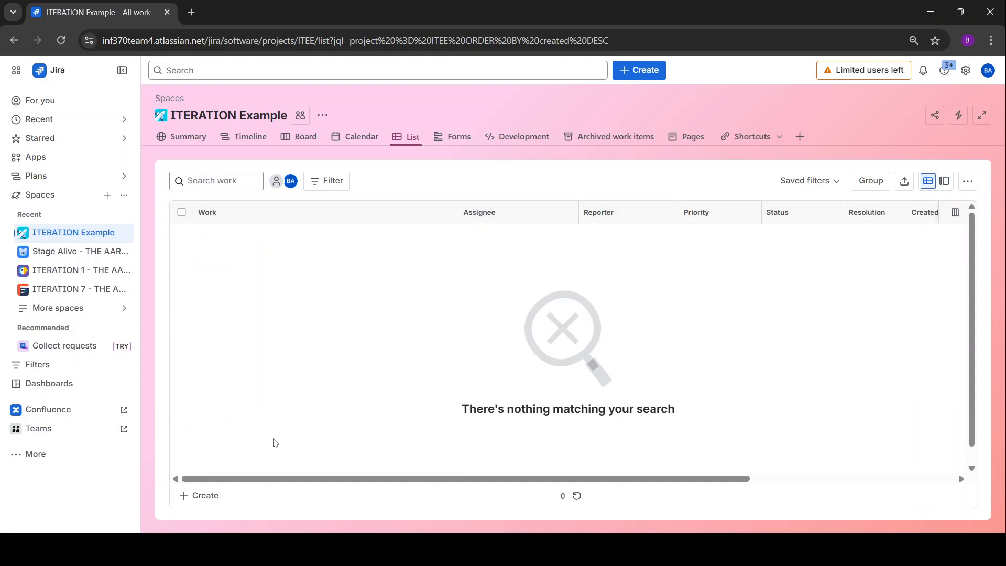
Create a Task named 'Project proposal' from the list's inline create row.
{"action": "left_click", "coordinate": [203, 498]}
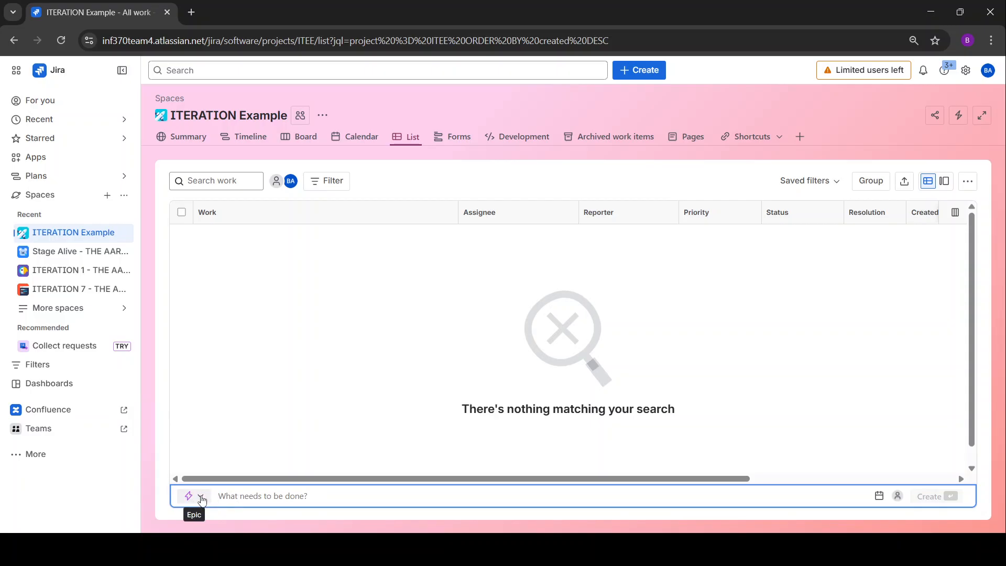
{"action": "left_click", "coordinate": [201, 499]}
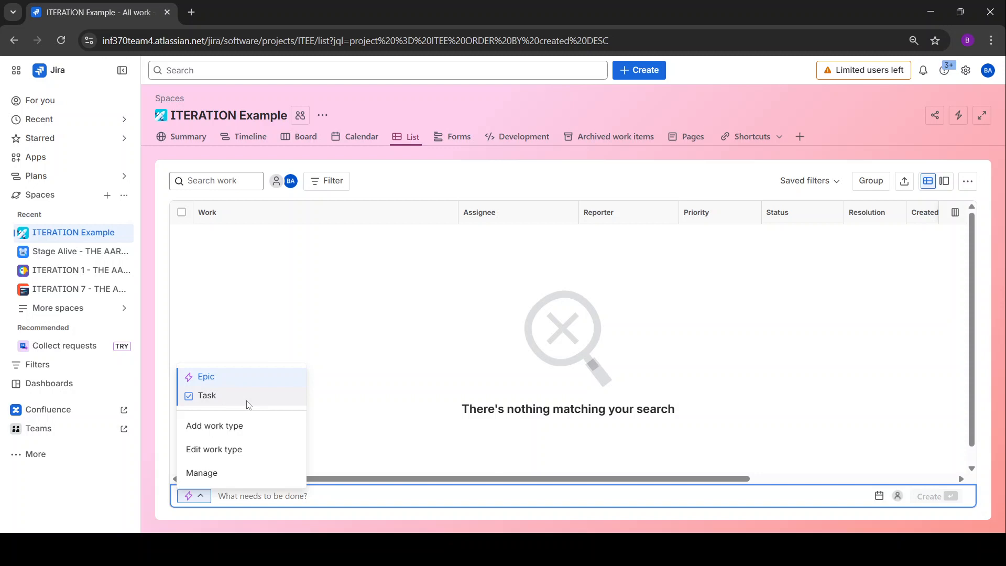
{"action": "left_click", "coordinate": [216, 395]}
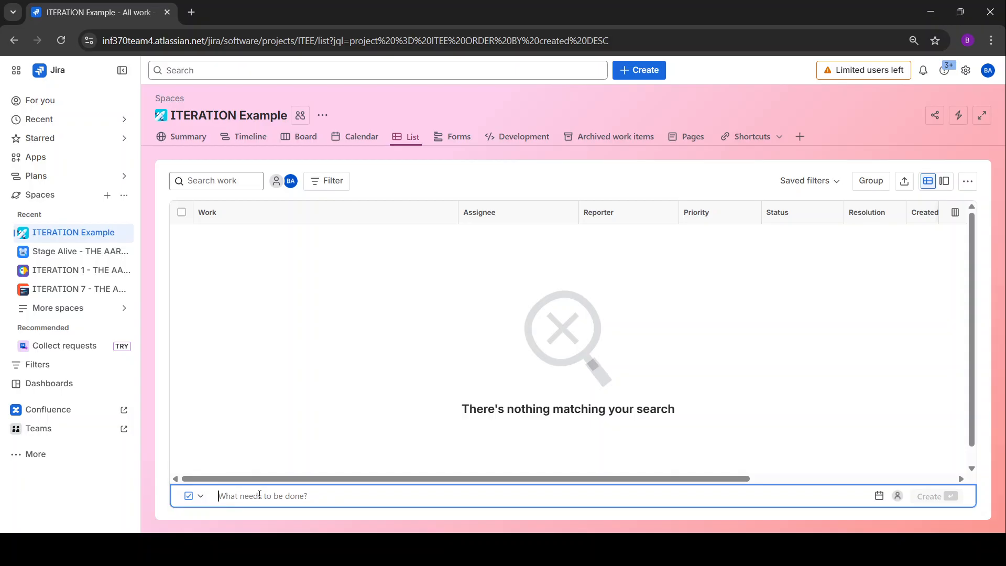
{"action": "type", "text": "Project proposal"}
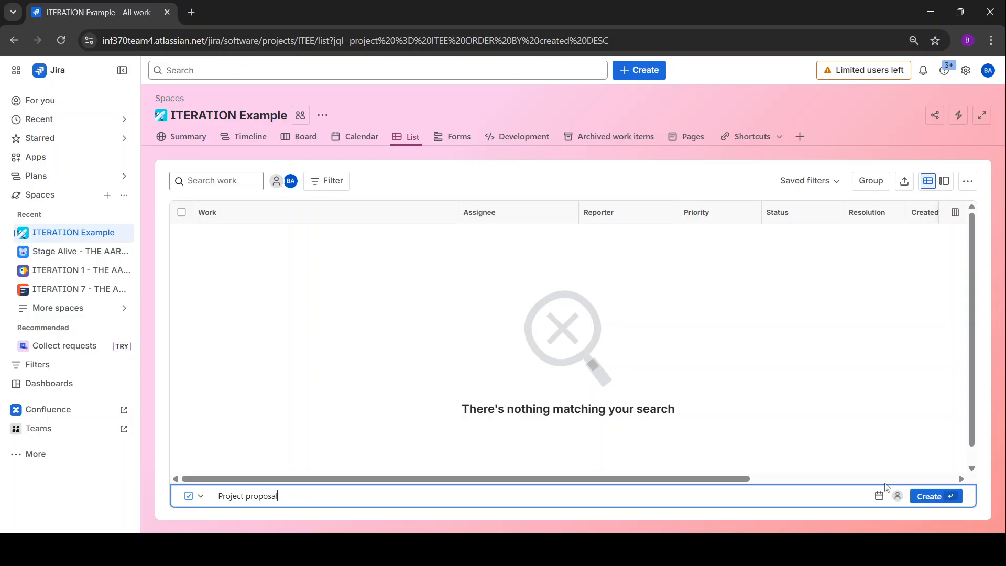
{"action": "left_click", "coordinate": [929, 496]}
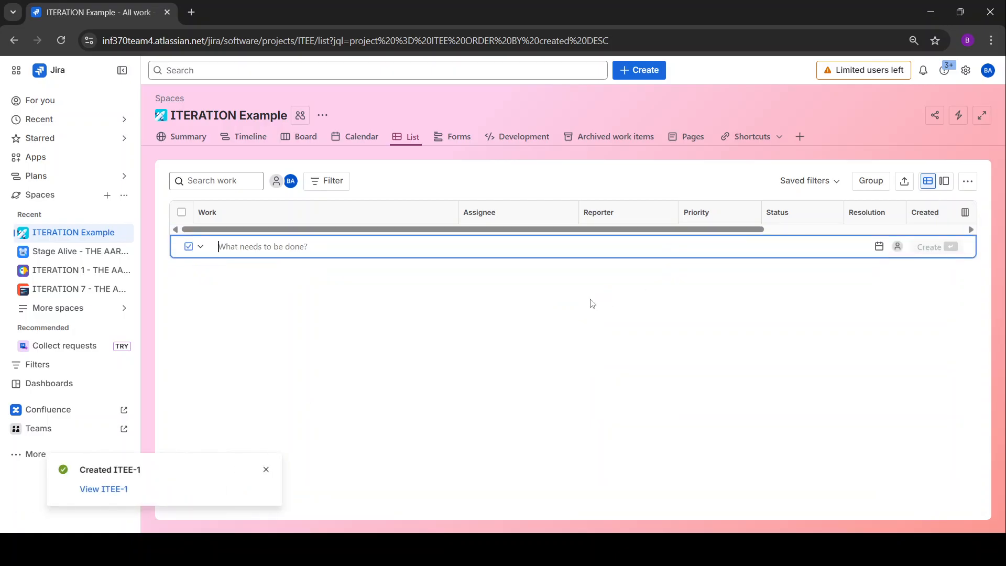
{"action": "left_click", "coordinate": [592, 165]}
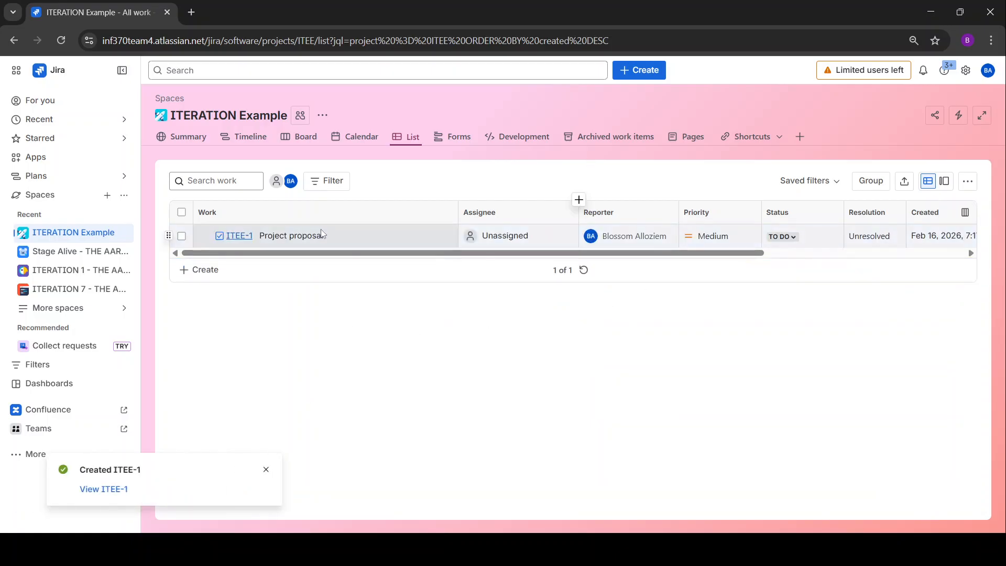
{"action": "scroll", "coordinate": [310, 229], "scroll_direction": "right", "scroll_amount": 5}
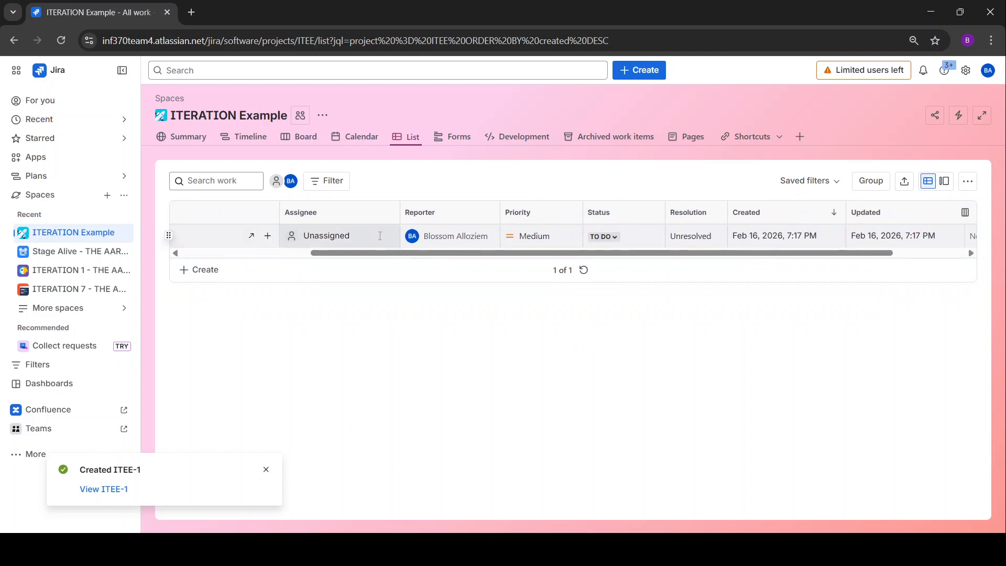
{"action": "scroll", "coordinate": [381, 235], "scroll_direction": "right", "scroll_amount": 2}
{"action": "scroll", "coordinate": [417, 223], "scroll_direction": "left", "scroll_amount": 2}
{"action": "scroll", "coordinate": [366, 233], "scroll_direction": "left", "scroll_amount": 1}
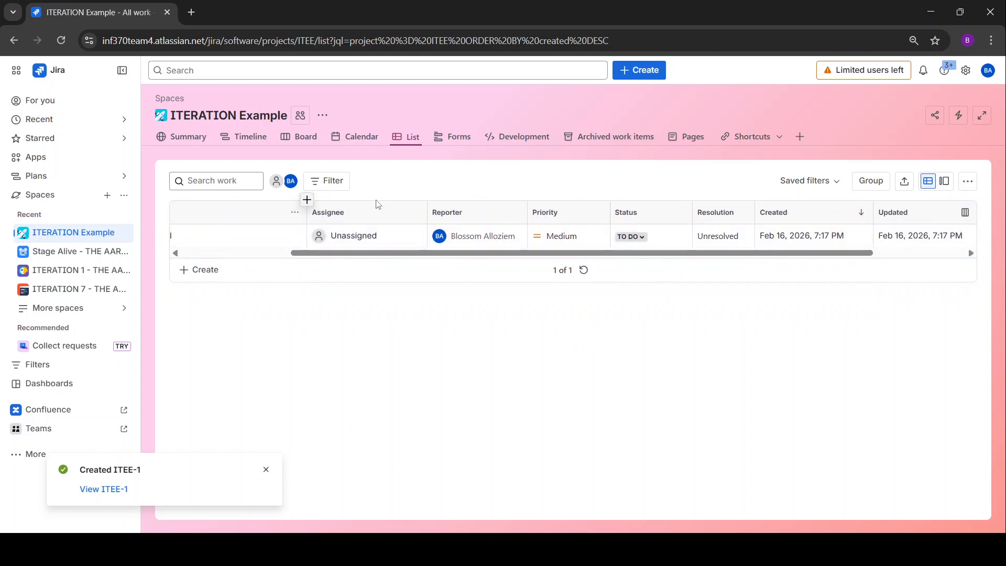
{"action": "scroll", "coordinate": [346, 220], "scroll_direction": "right", "scroll_amount": 3}
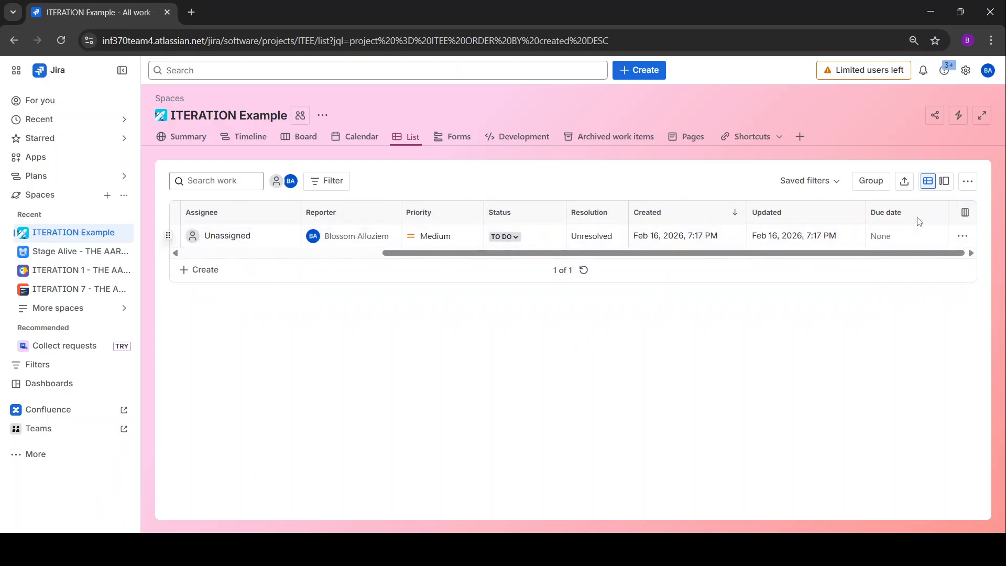
{"action": "scroll", "coordinate": [913, 231], "scroll_direction": "left", "scroll_amount": 2}
{"action": "scroll", "coordinate": [891, 237], "scroll_direction": "left", "scroll_amount": 5}
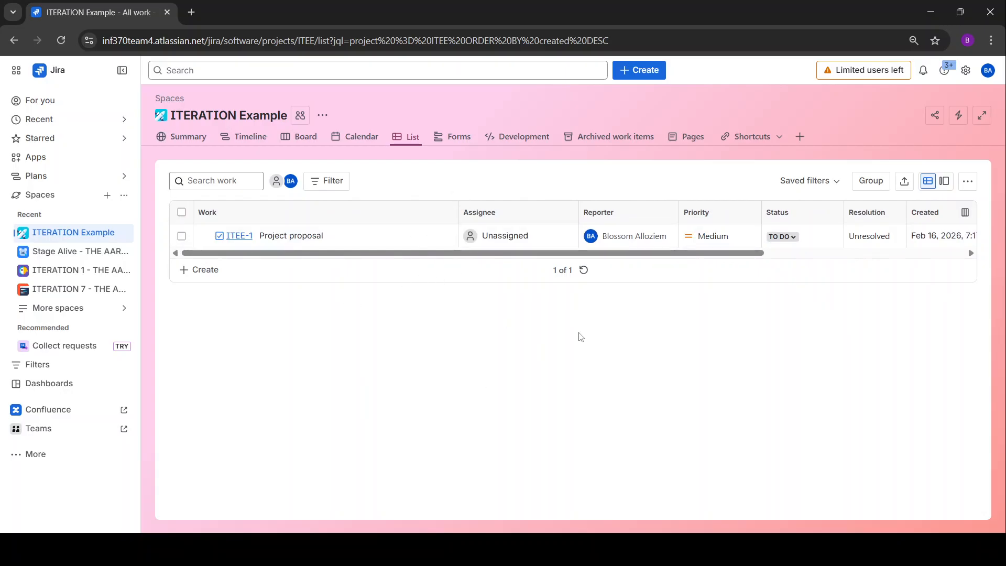
{"action": "left_click", "coordinate": [533, 235]}
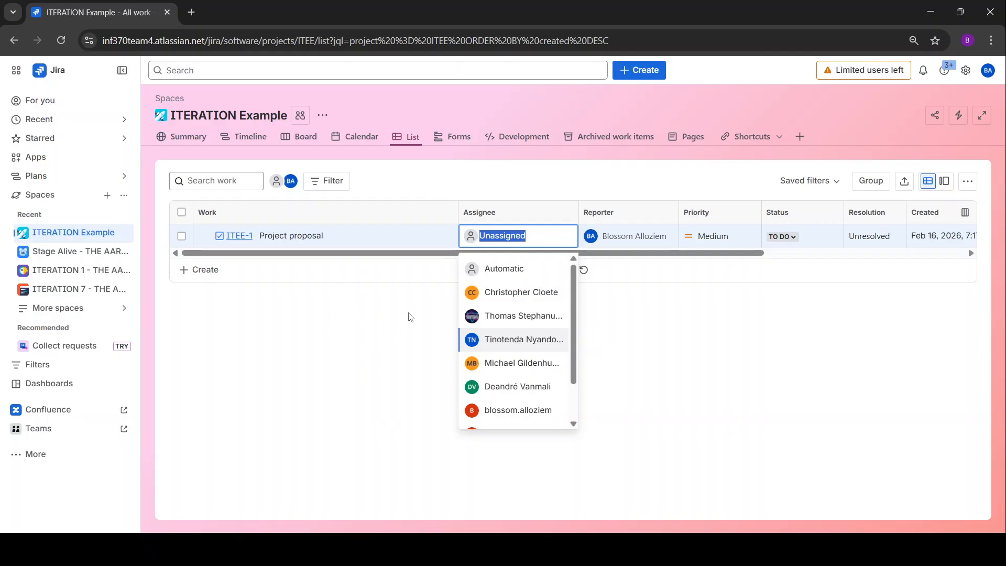
{"action": "left_click", "coordinate": [335, 332]}
{"action": "scroll", "coordinate": [226, 221], "scroll_direction": "right", "scroll_amount": 2}
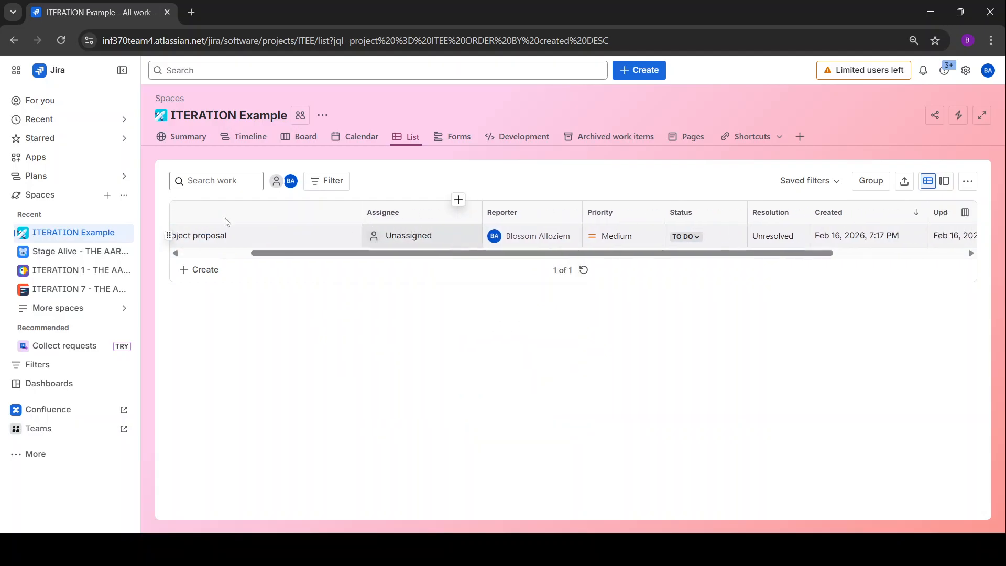
{"action": "scroll", "coordinate": [370, 235], "scroll_direction": "right", "scroll_amount": 3}
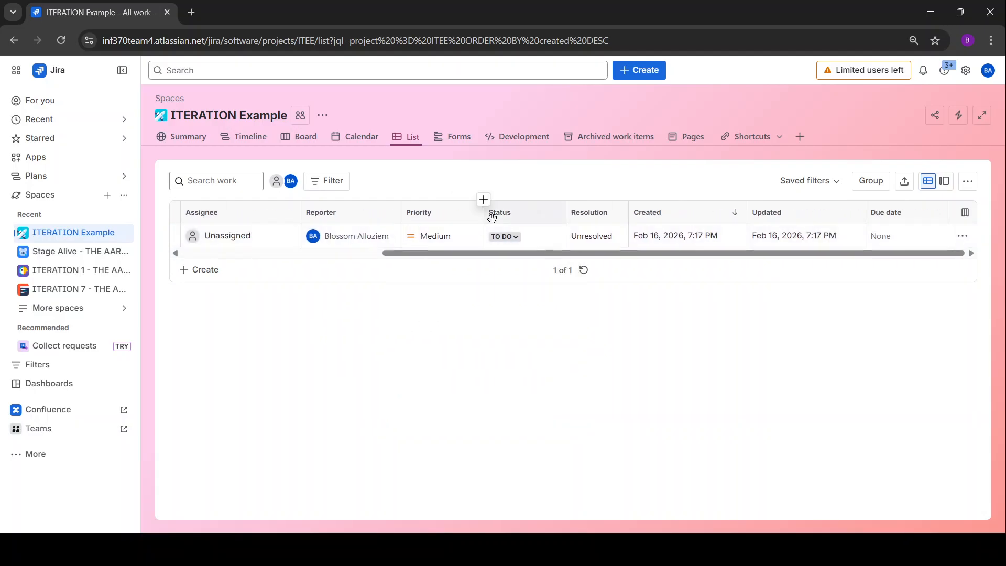
{"action": "scroll", "coordinate": [492, 217], "scroll_direction": "left", "scroll_amount": 5}
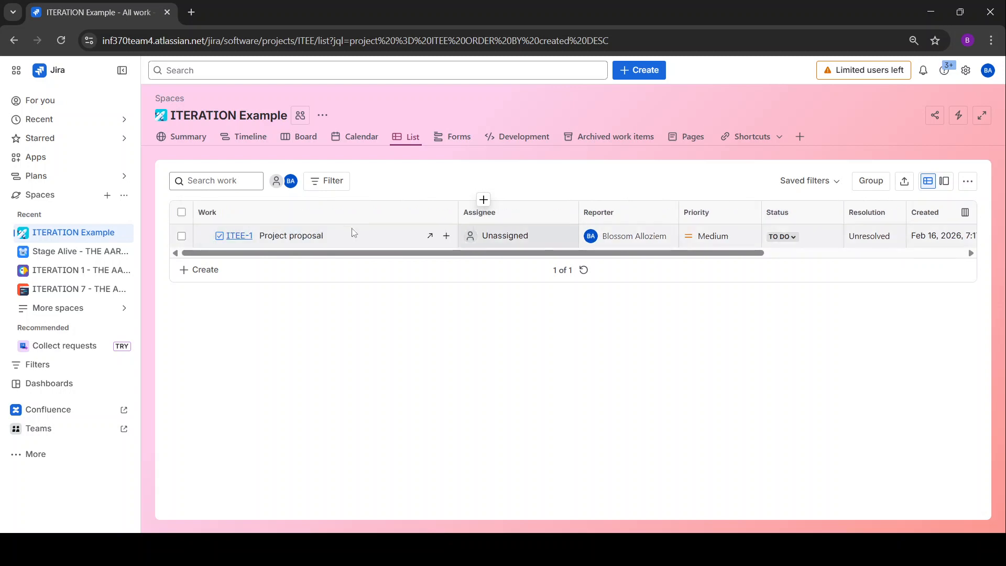
{"action": "scroll", "coordinate": [376, 238], "scroll_direction": "right", "scroll_amount": 4}
{"action": "scroll", "coordinate": [360, 229], "scroll_direction": "left", "scroll_amount": 3}
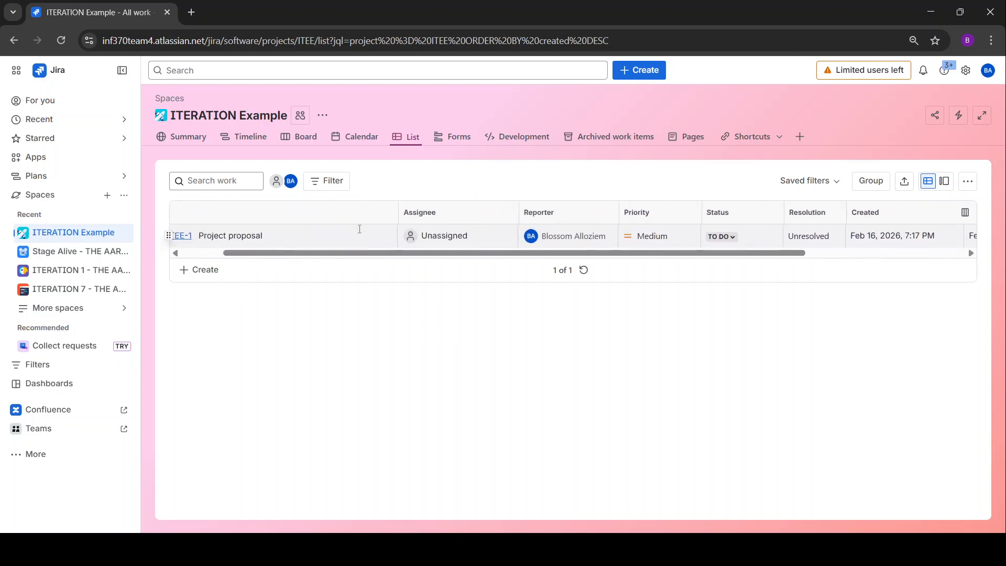
{"action": "scroll", "coordinate": [471, 236], "scroll_direction": "right", "scroll_amount": 3}
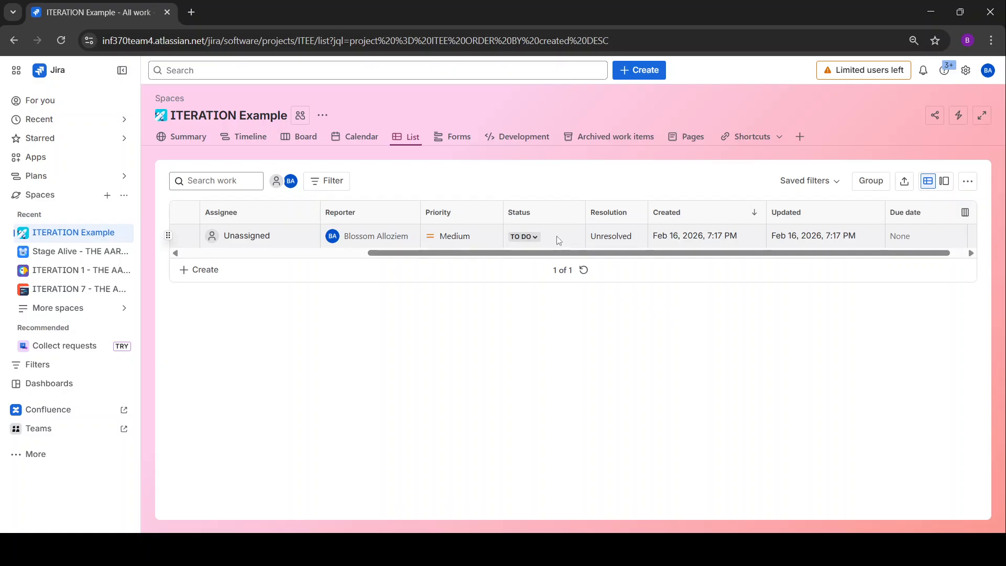
{"action": "left_click", "coordinate": [537, 237]}
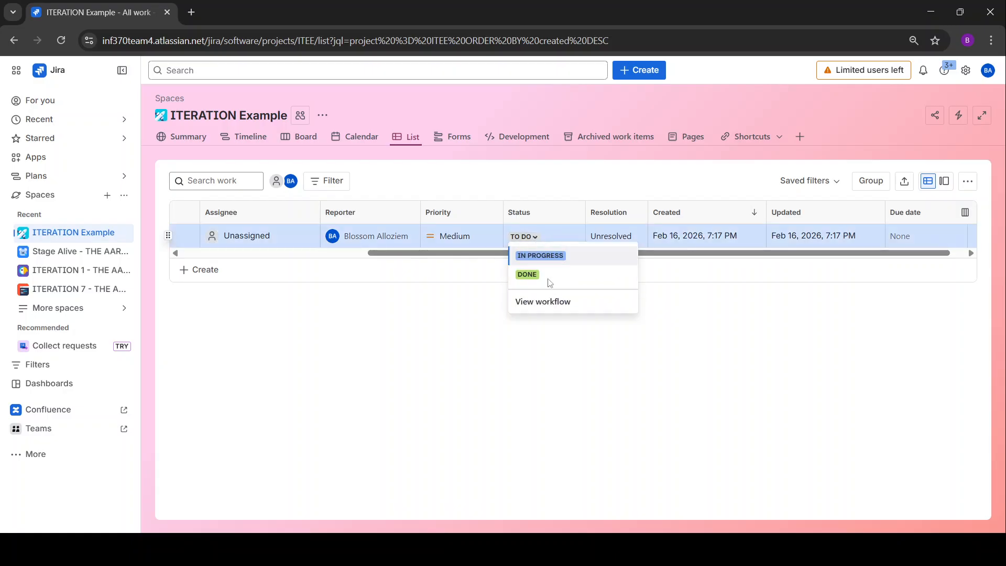
{"action": "left_click", "coordinate": [484, 284]}
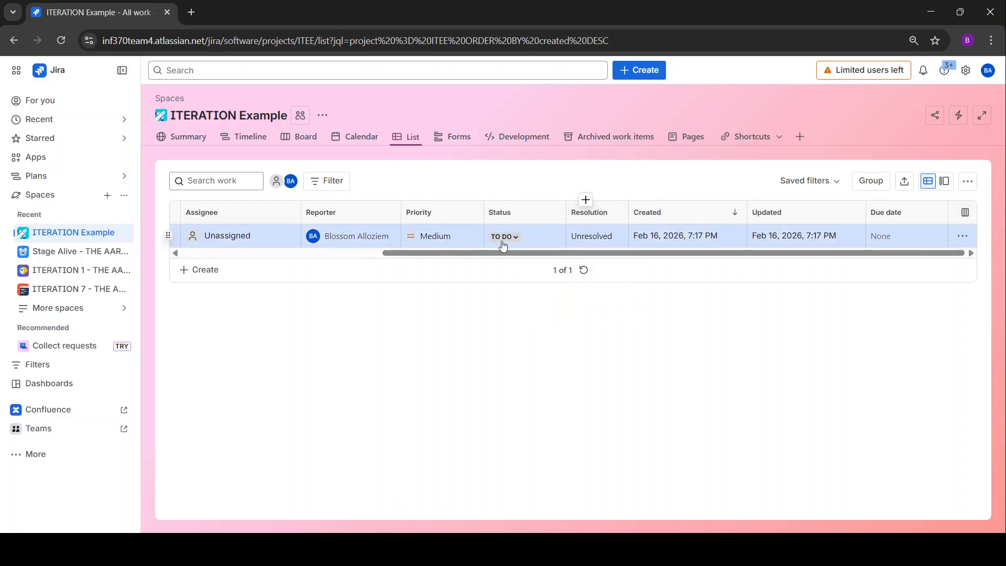
{"action": "scroll", "coordinate": [456, 233], "scroll_direction": "left", "scroll_amount": 5}
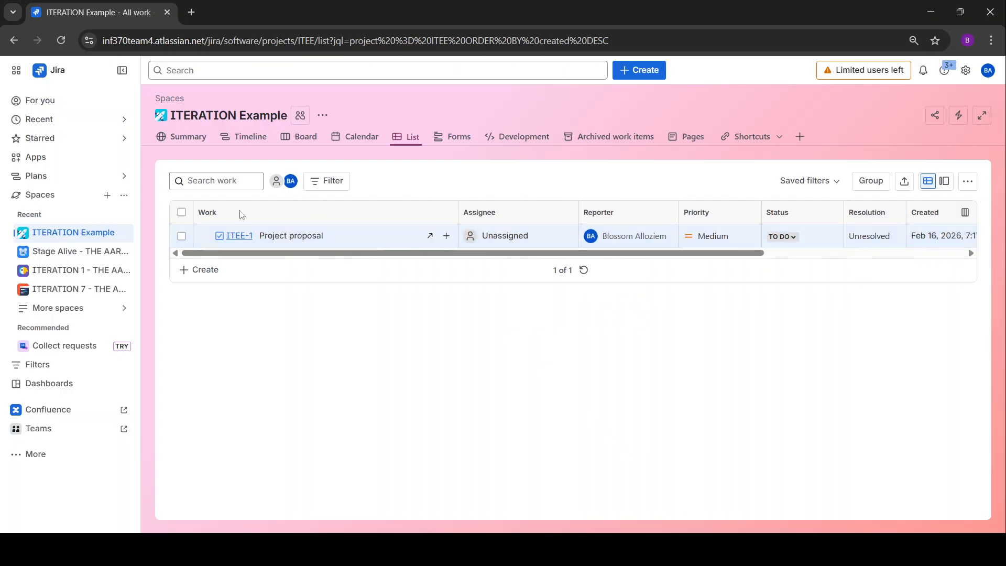
{"action": "scroll", "coordinate": [344, 244], "scroll_direction": "right", "scroll_amount": 5}
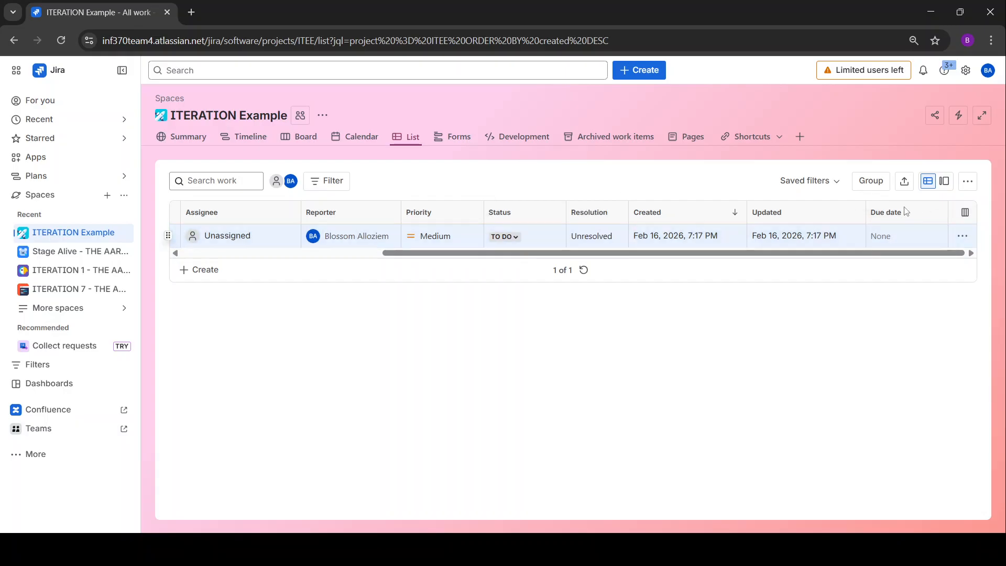
{"action": "left_click", "coordinate": [802, 242]}
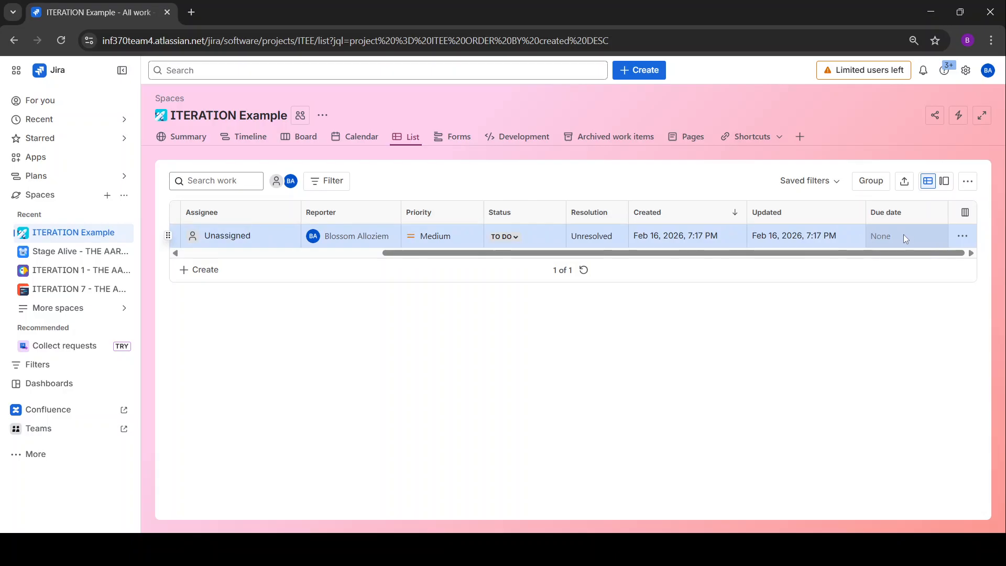
{"action": "left_click_drag", "start_coordinate": [689, 253], "coordinate": [487, 253]}
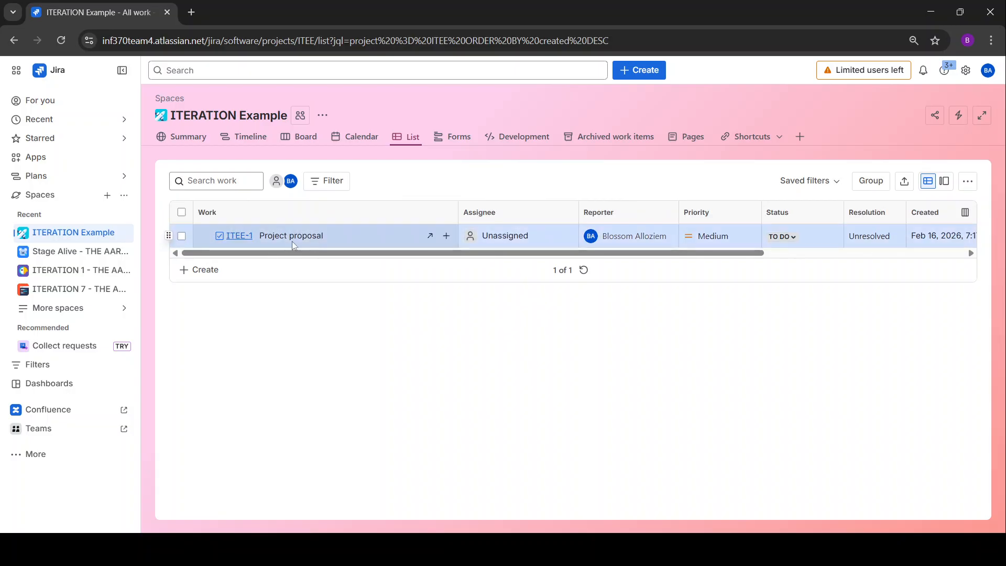
{"action": "left_click", "coordinate": [447, 239]}
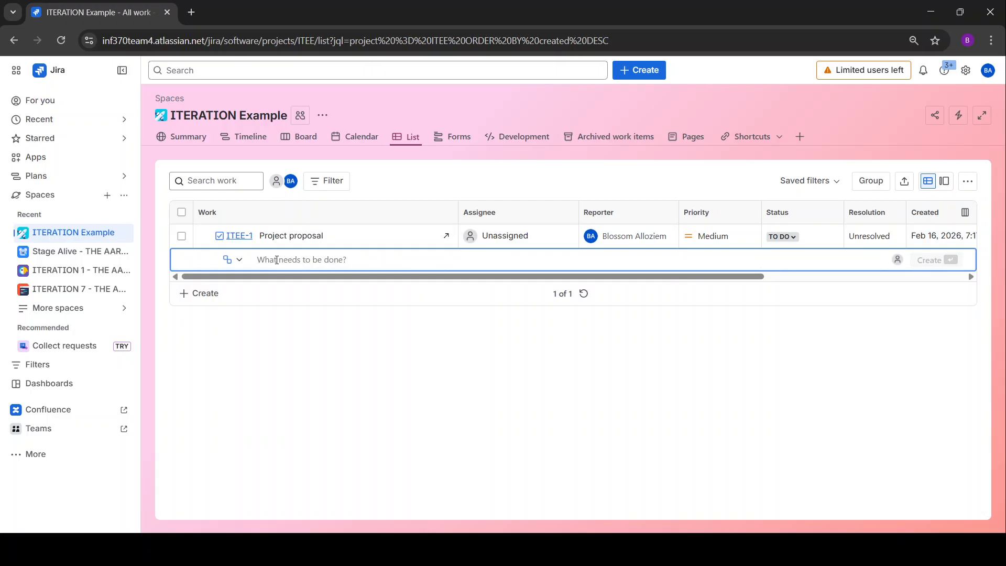
{"action": "type", "text": "Introduction"}
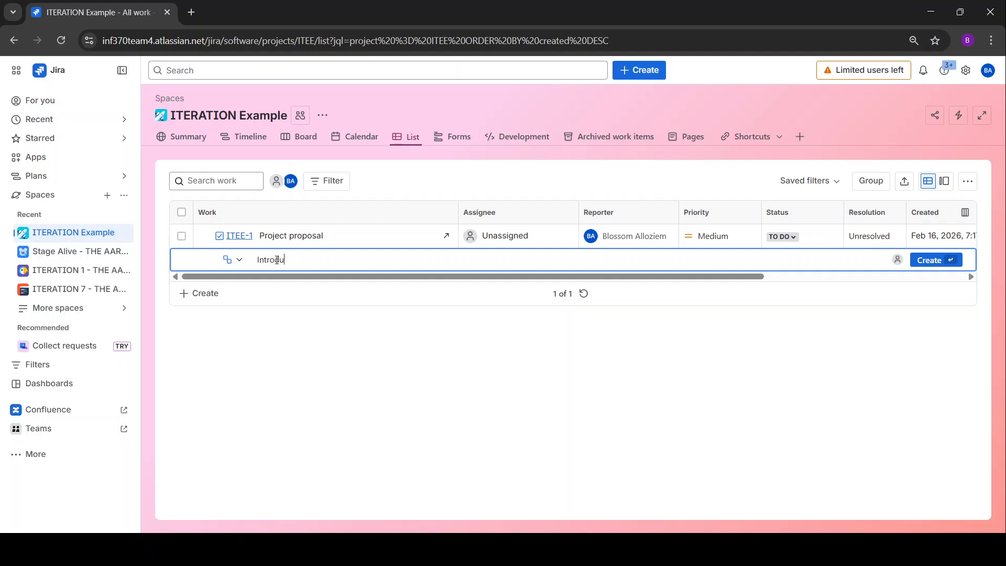
{"action": "left_click", "coordinate": [927, 260]}
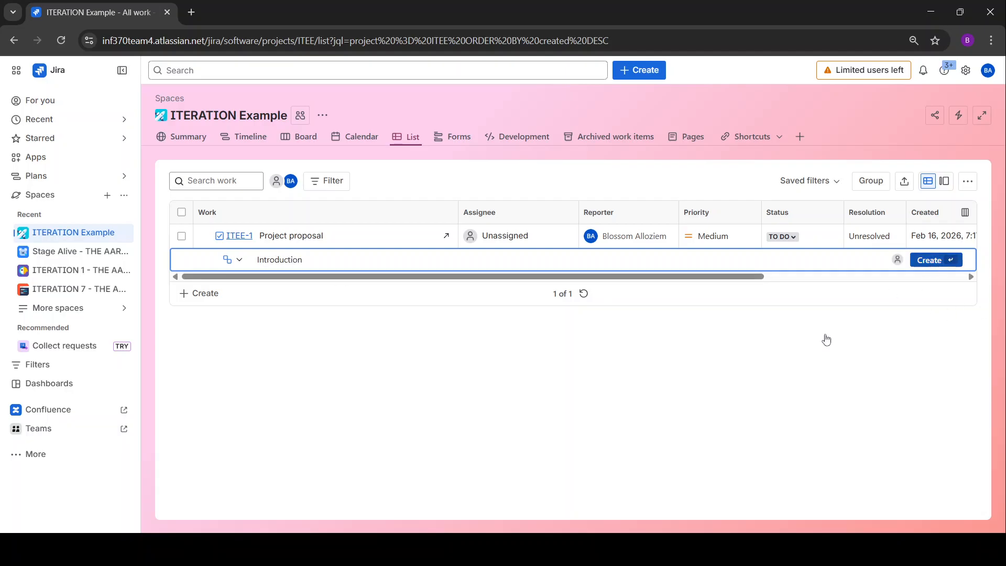
{"action": "left_click", "coordinate": [270, 357]}
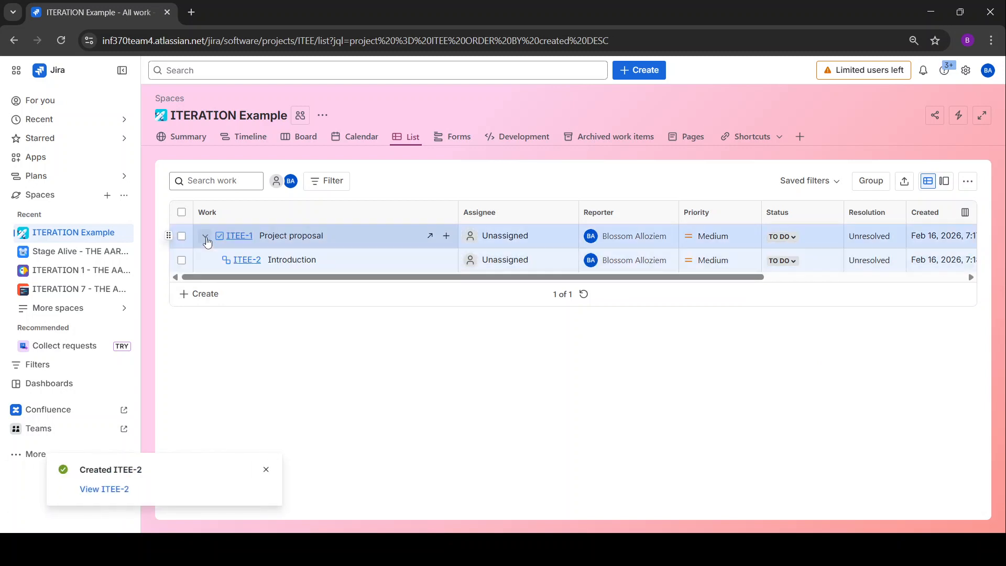
{"action": "scroll", "coordinate": [577, 252], "scroll_direction": "right", "scroll_amount": 5}
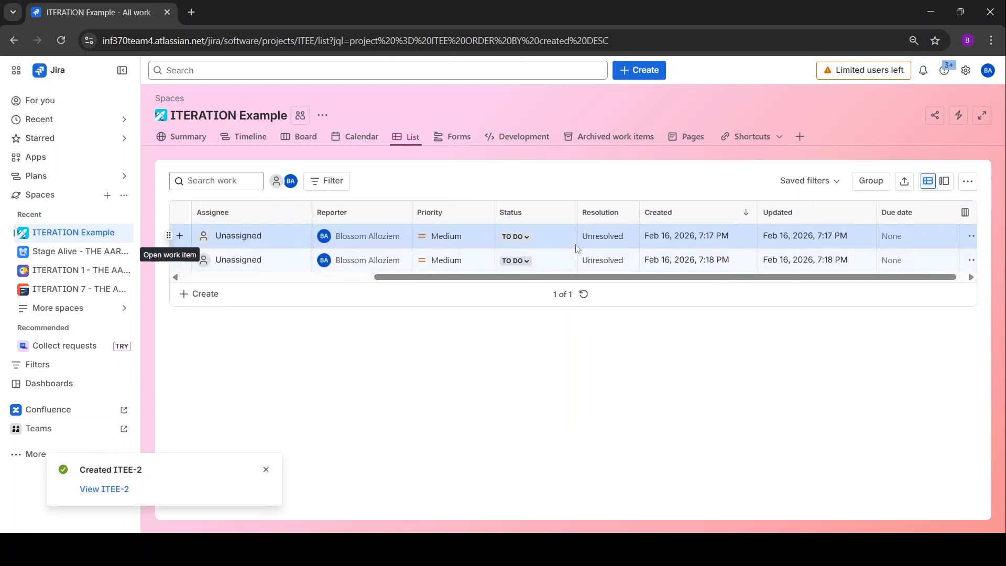
{"action": "scroll", "coordinate": [576, 257], "scroll_direction": "left", "scroll_amount": 5}
{"action": "scroll", "coordinate": [586, 261], "scroll_direction": "right", "scroll_amount": 5}
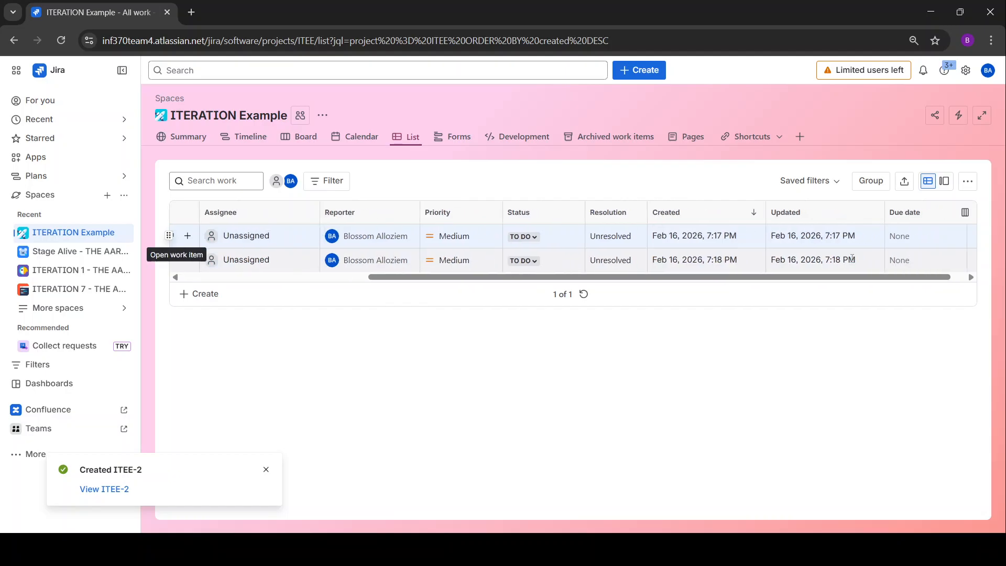
{"action": "scroll", "coordinate": [694, 246], "scroll_direction": "left", "scroll_amount": 5}
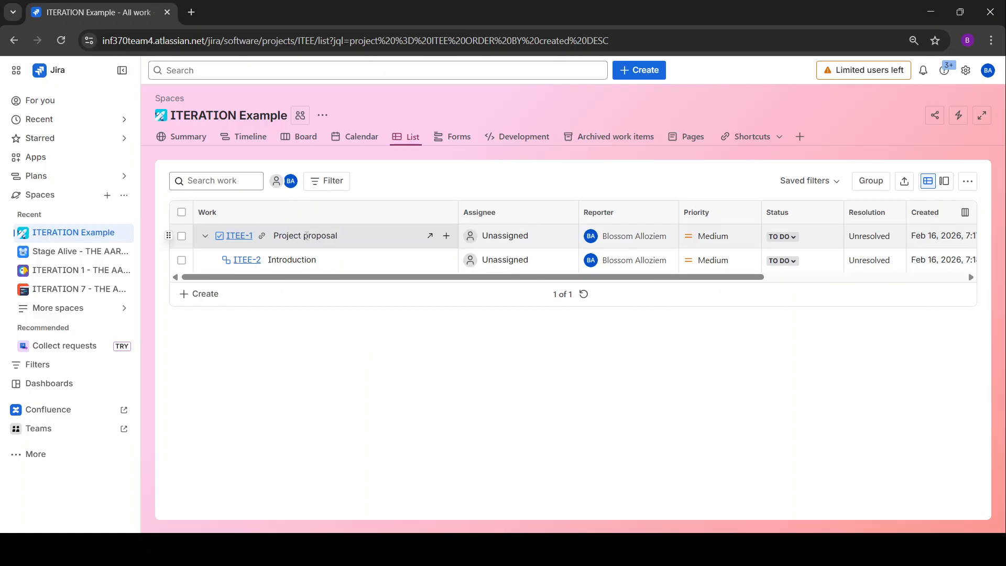
Create the work item '1.1 Login' below the list and close the empty entry row.
{"action": "left_click", "coordinate": [199, 297]}
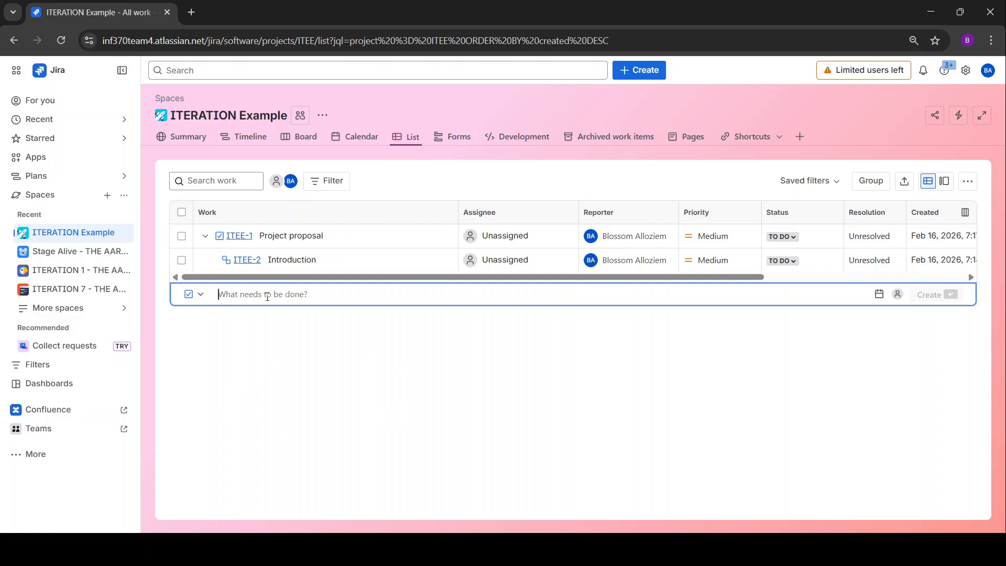
{"action": "type", "text": "1.1 Login"}
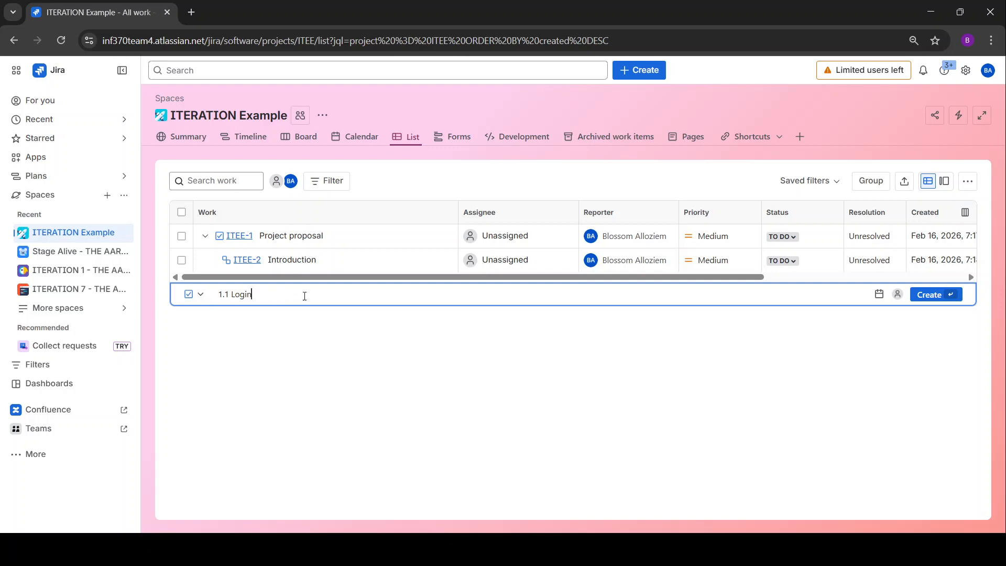
{"action": "left_click", "coordinate": [945, 294]}
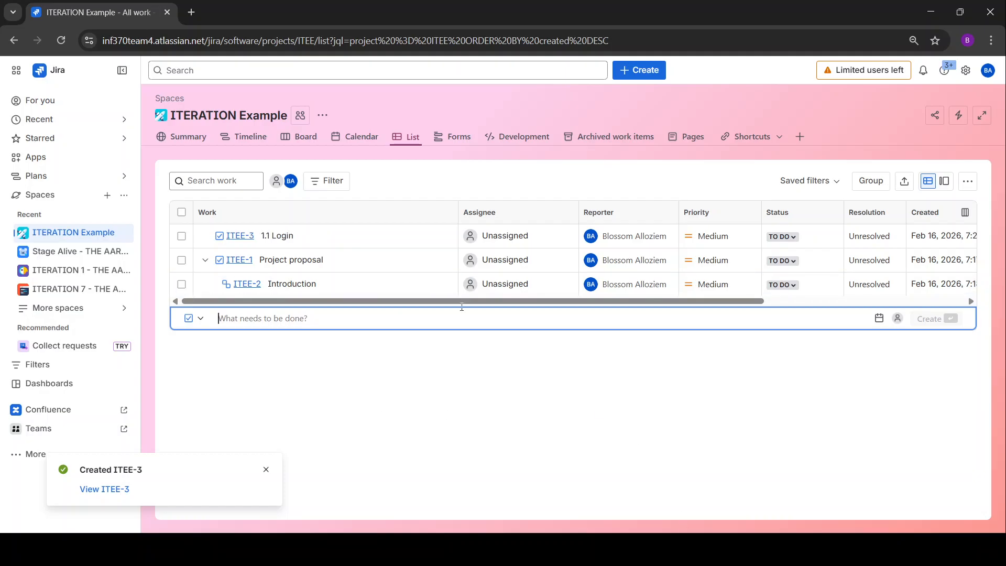
{"action": "key", "text": "Escape"}
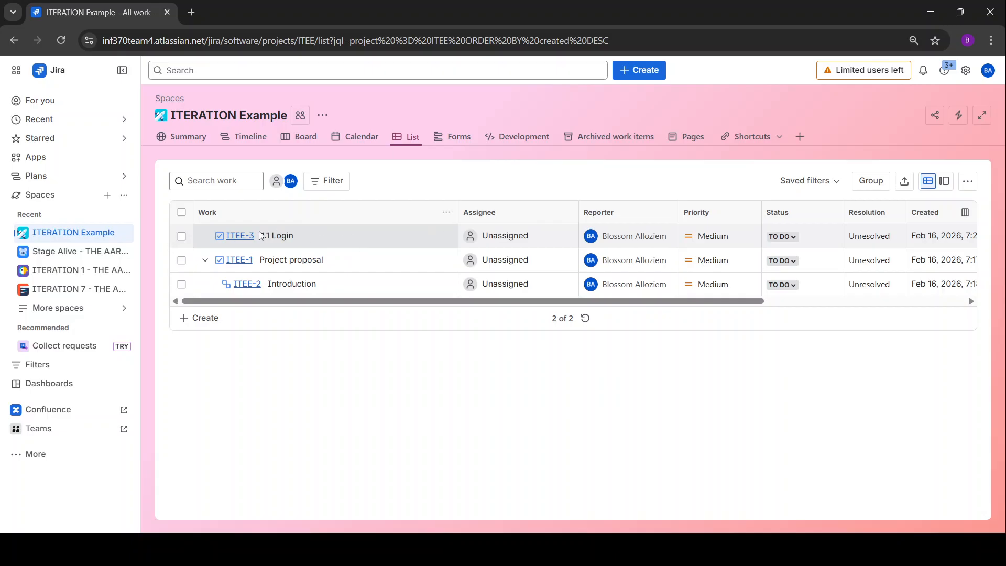
Add subtasks 'Activity diagram' and 'Use case narrative' under ITEE-3 '1.1 Login'.
{"action": "left_click", "coordinate": [446, 238]}
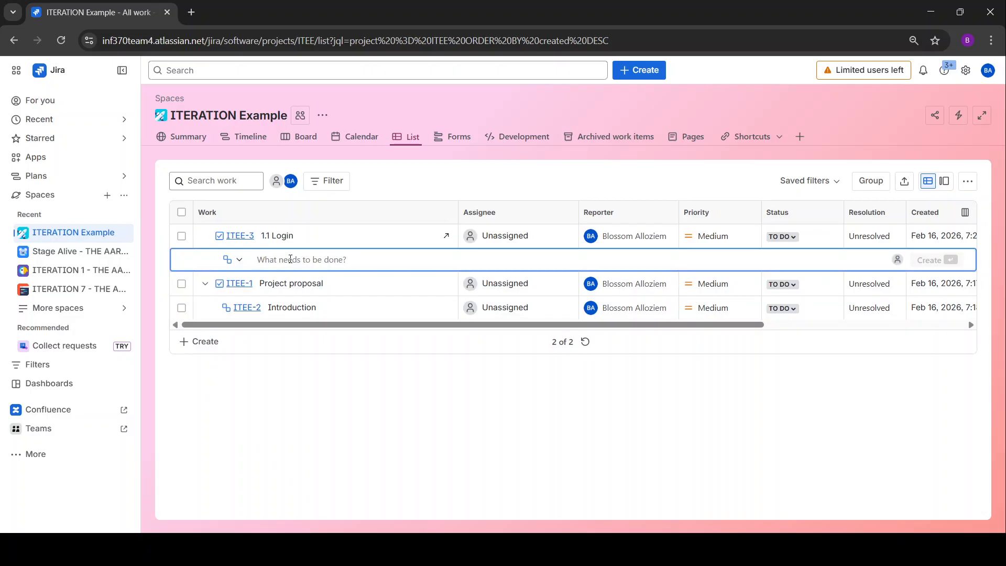
{"action": "type", "text": "Activity diagram"}
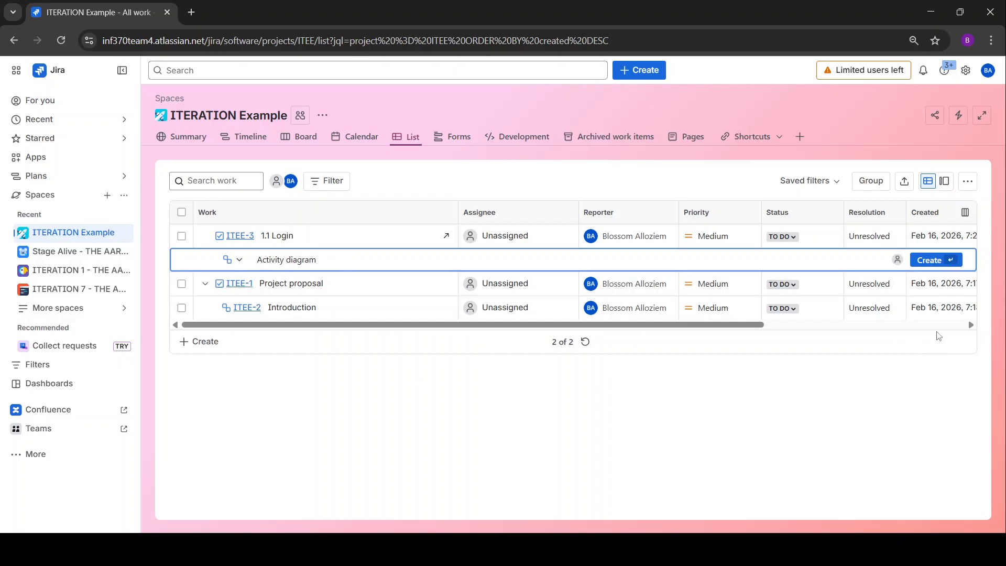
{"action": "left_click", "coordinate": [933, 262]}
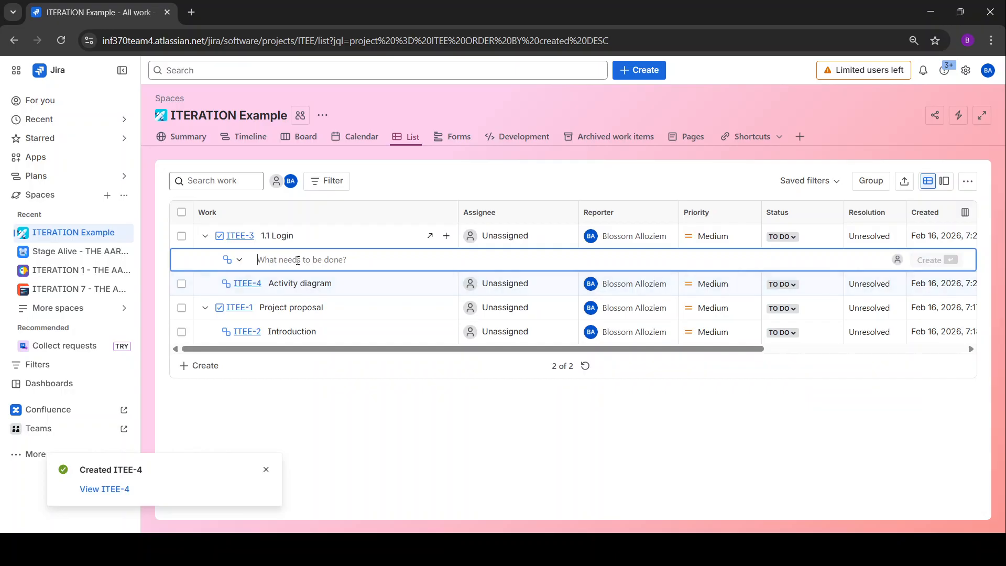
{"action": "type", "text": "Use case"}
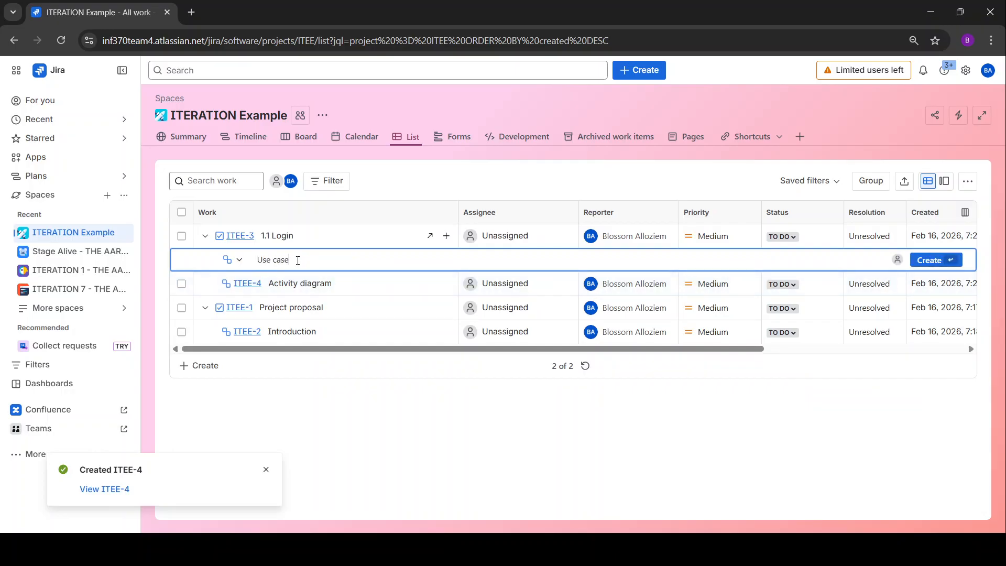
{"action": "type", "text": " narrative"}
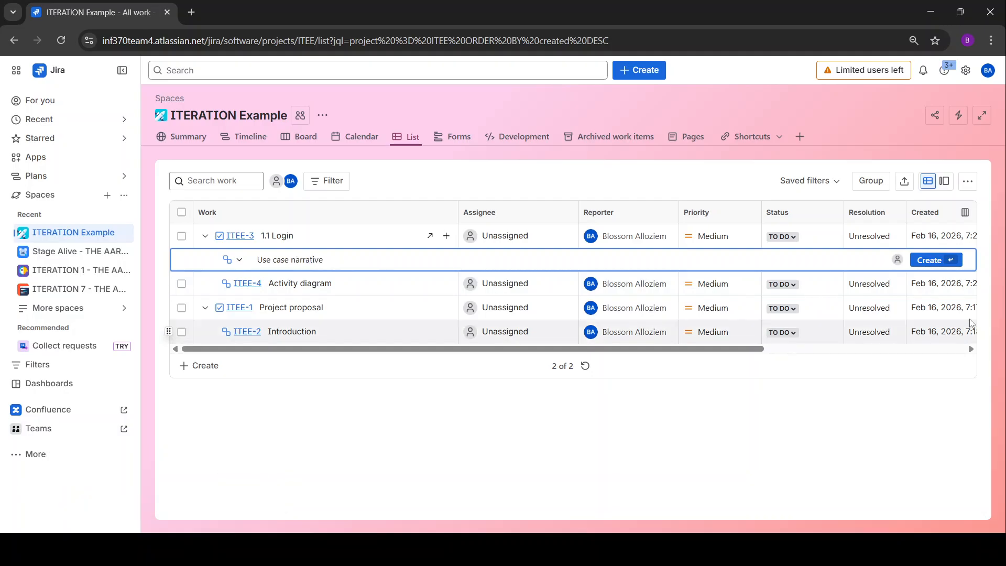
{"action": "key", "text": "Return"}
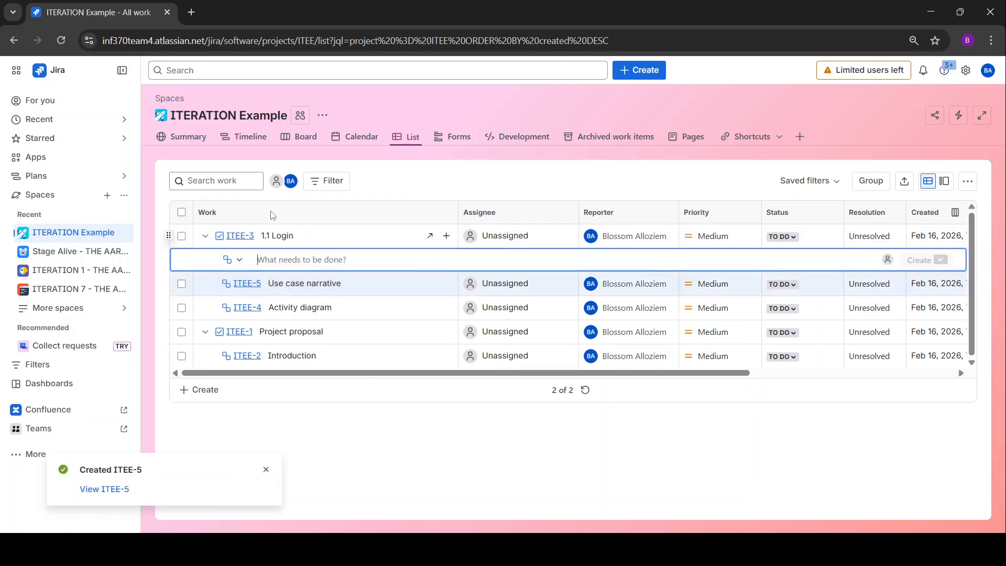
{"action": "left_click", "coordinate": [309, 449]}
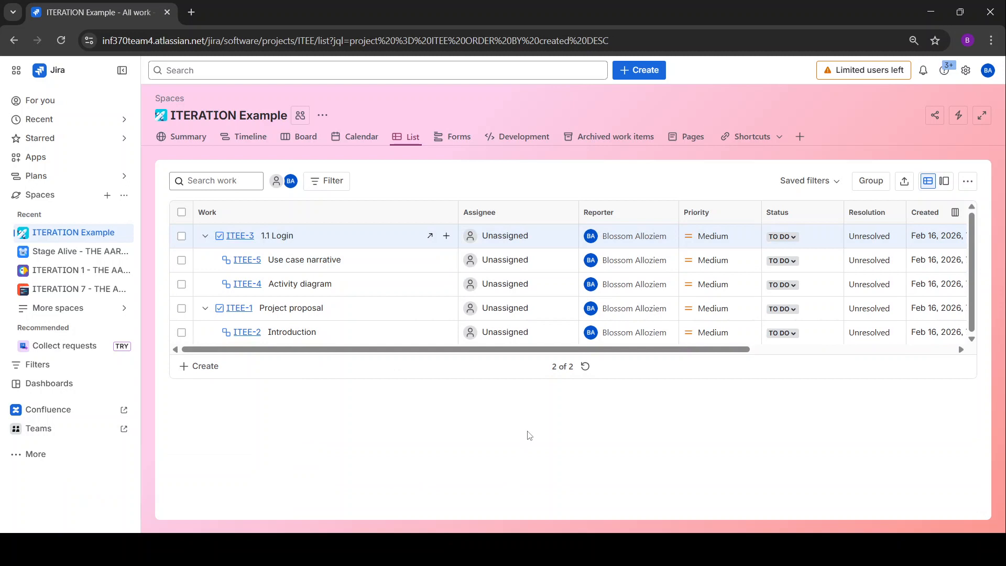
Create a new top-level work item named 'Context diagrams' (ITEE-6).
{"action": "left_click", "coordinate": [202, 366]}
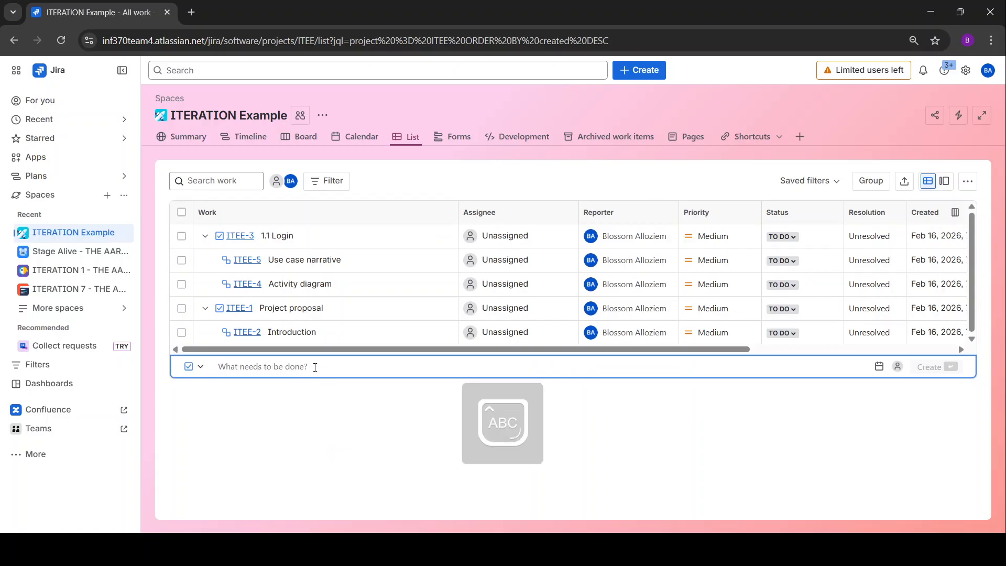
{"action": "type", "text": "Conte"}
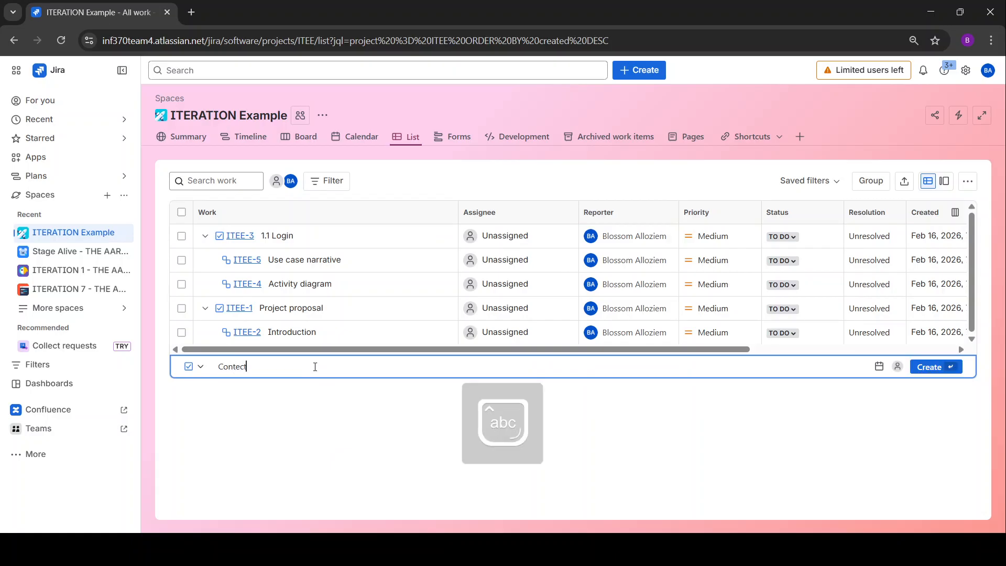
{"action": "type", "text": "xt diagrams"}
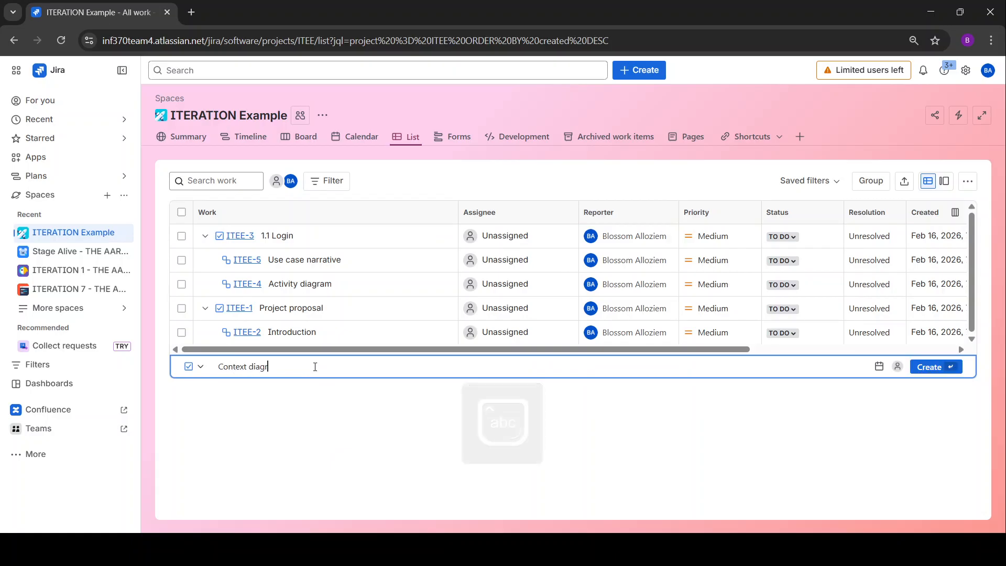
{"action": "left_click", "coordinate": [937, 371]}
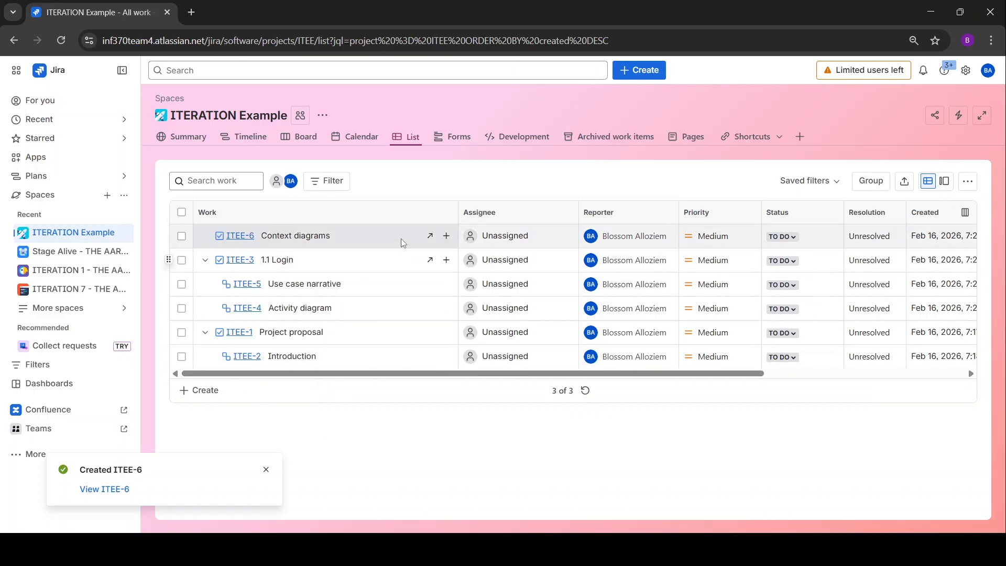
Add a 'User subsystem context' subtask under Context diagrams.
{"action": "left_click", "coordinate": [447, 236]}
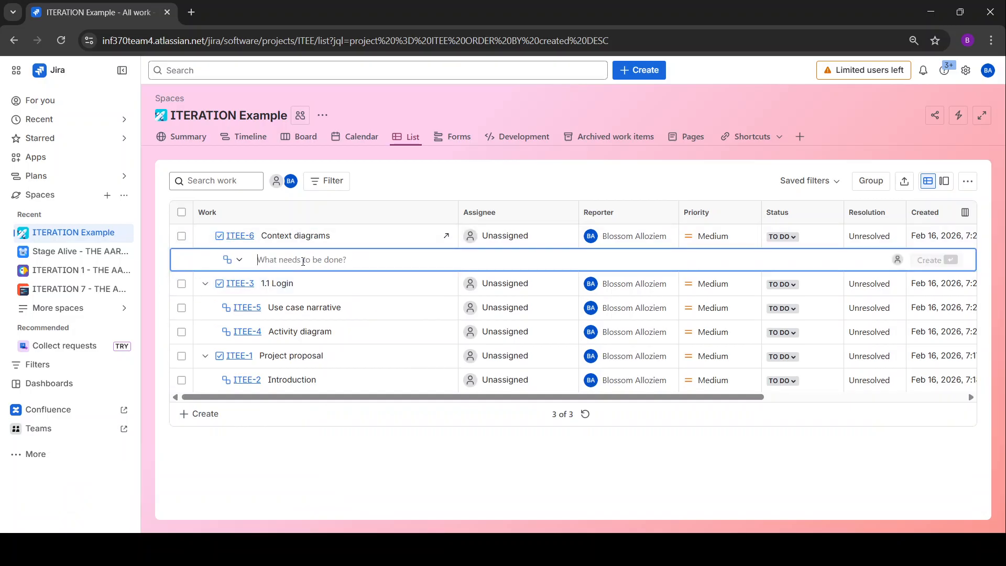
{"action": "type", "text": "Use"}
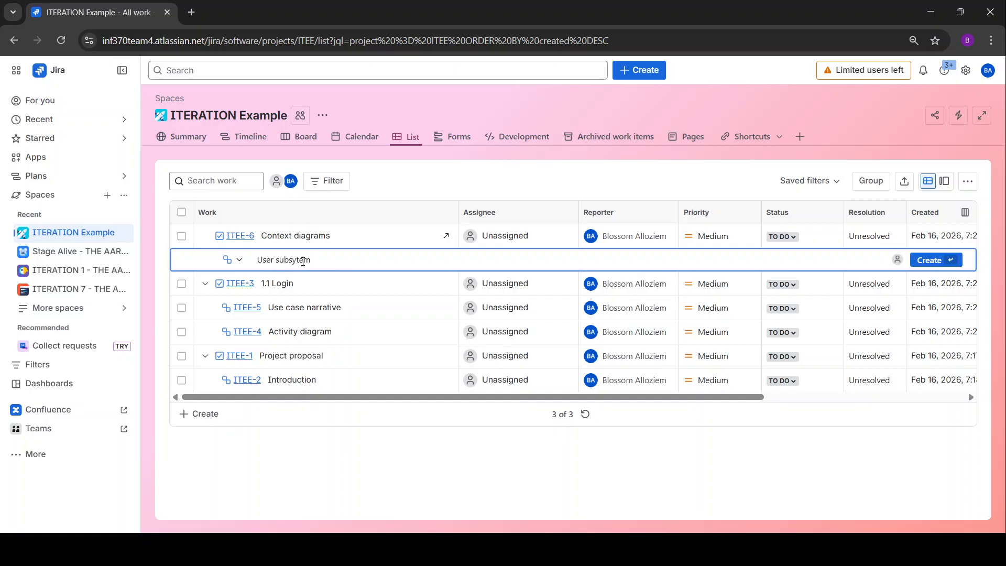
{"action": "type", "text": "r subsytem cont"}
{"action": "type", "text": "s"}
{"action": "key", "text": "Return"}
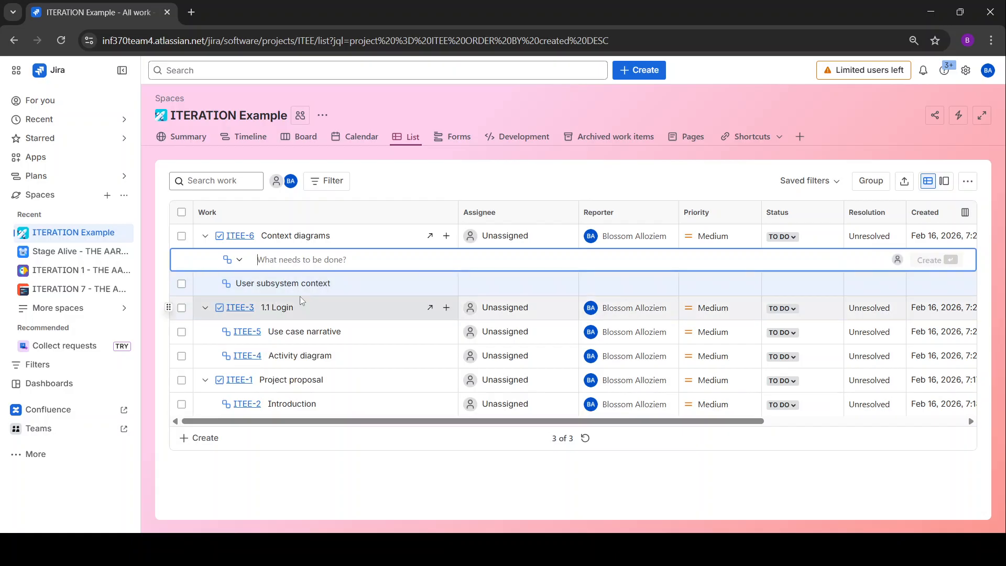
{"action": "left_click", "coordinate": [402, 182]}
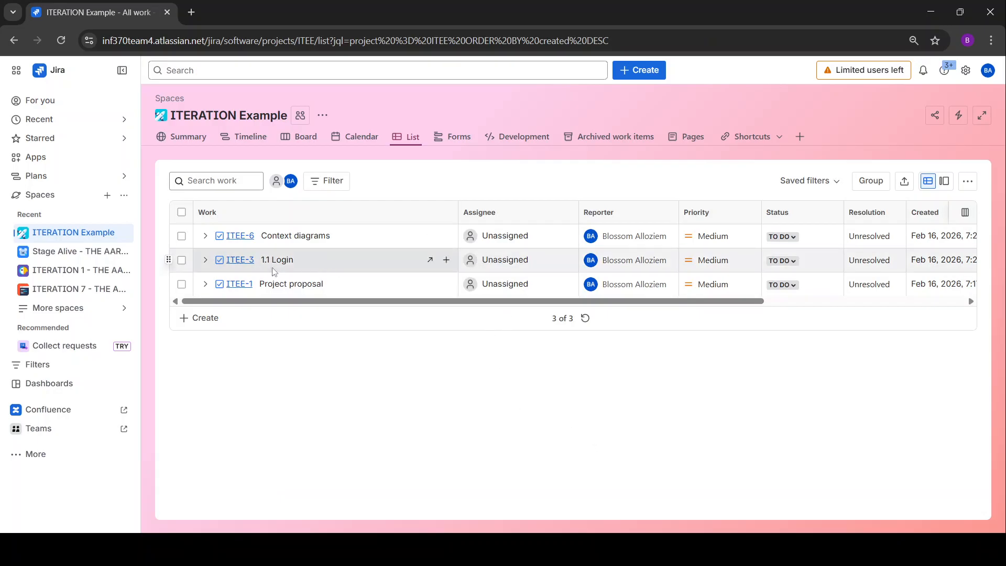
Open ITEE-3 '1.1 Login' in detail view, showing subtasks ITEE-4 and ITEE-5.
{"action": "left_click", "coordinate": [430, 260]}
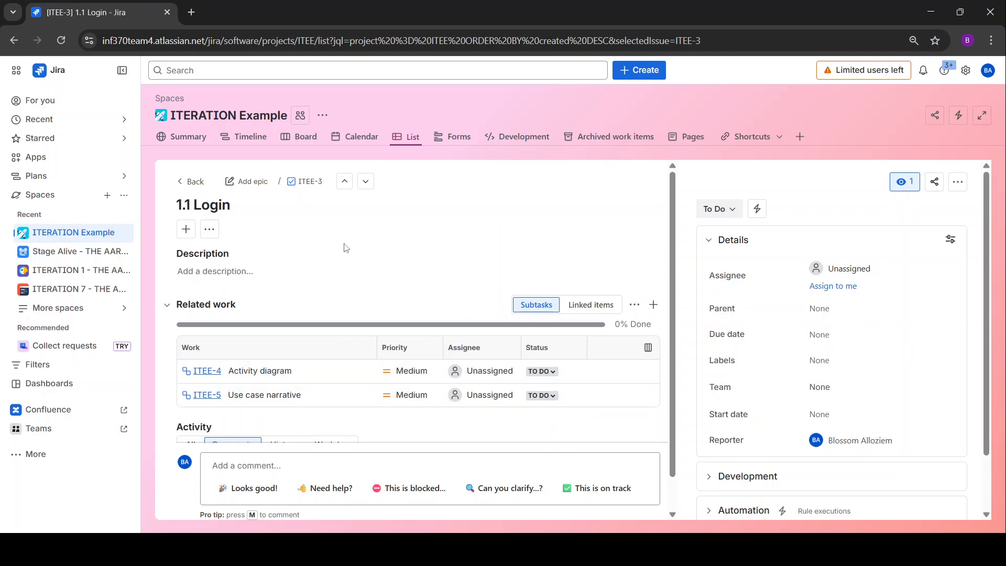
{"action": "scroll", "coordinate": [337, 253], "scroll_direction": "down", "scroll_amount": 1}
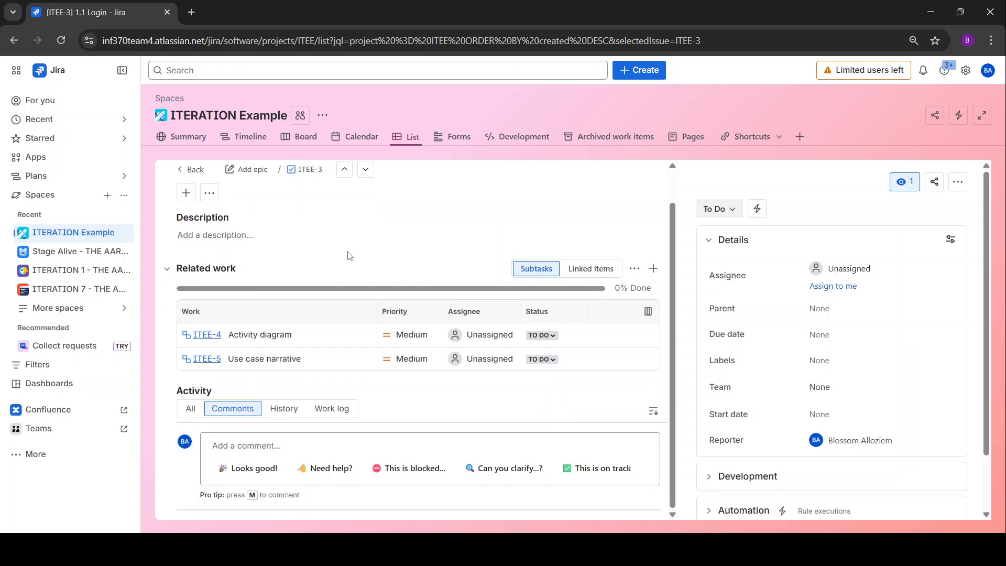
{"action": "scroll", "coordinate": [348, 254], "scroll_direction": "up", "scroll_amount": 1}
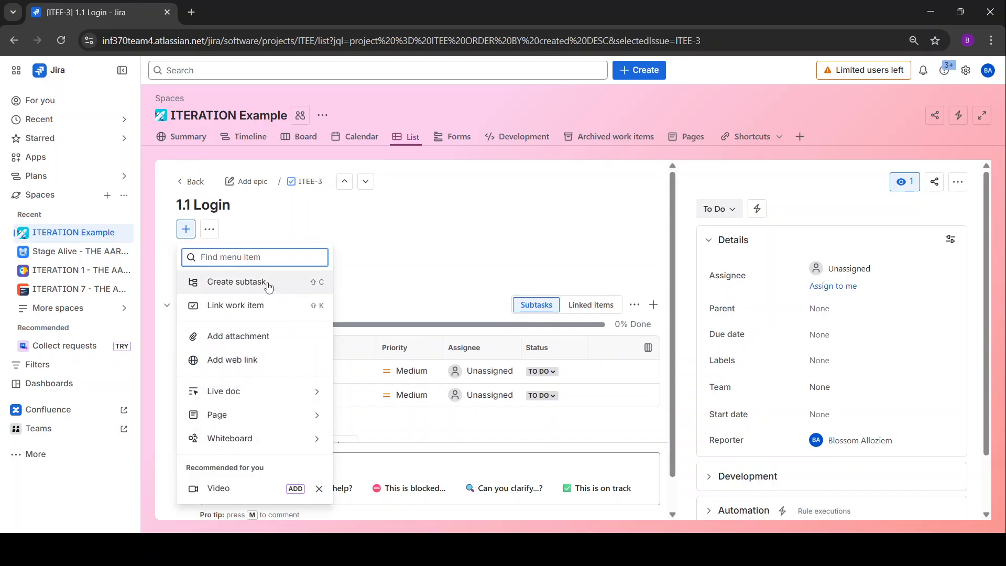
Start adding an attachment to 1.1 Login, then cancel the file selection.
{"action": "left_click", "coordinate": [271, 339]}
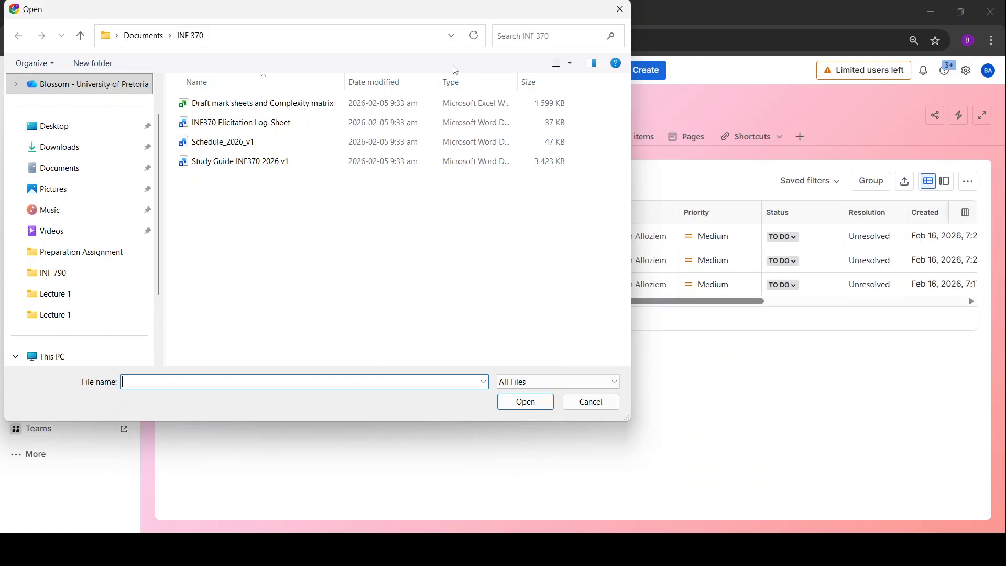
{"action": "left_click", "coordinate": [575, 404]}
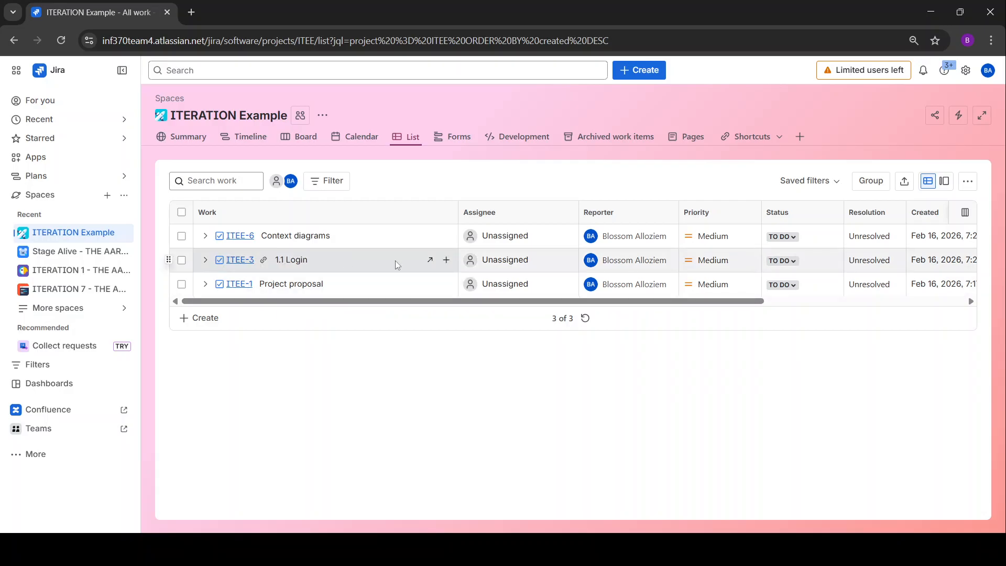
Open the ITEE-3 '1.1 Login' work item from its list row.
{"action": "left_click", "coordinate": [431, 261]}
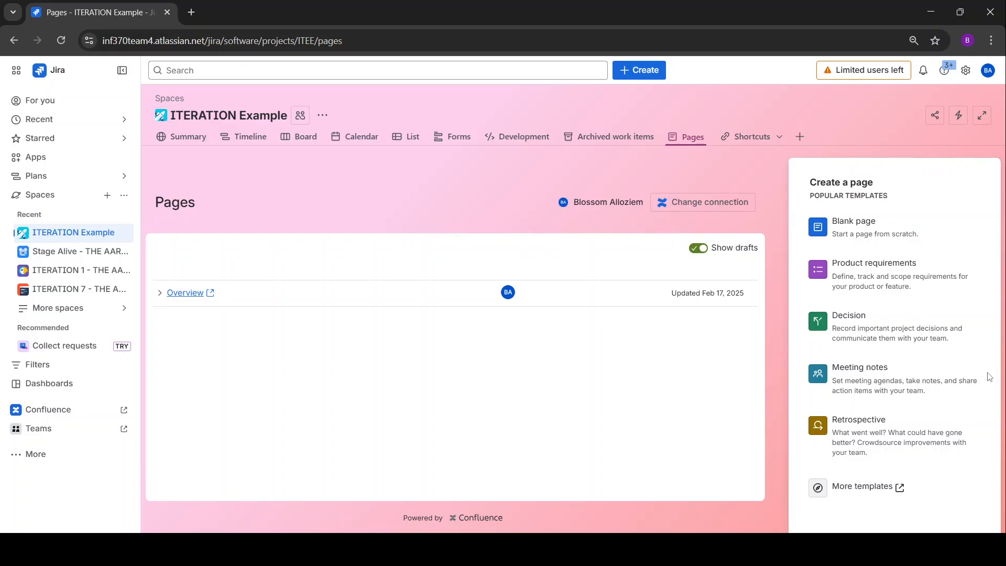
Create a '2026-02-16 Meeting notes' page from the Meeting notes template and edit its title.
{"action": "left_click", "coordinate": [886, 361]}
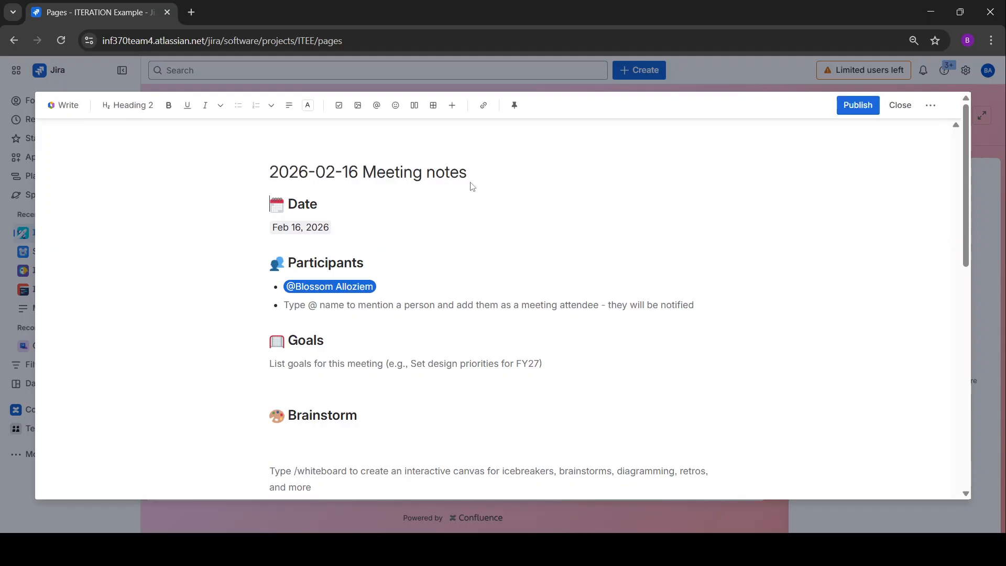
{"action": "left_click", "coordinate": [356, 171]}
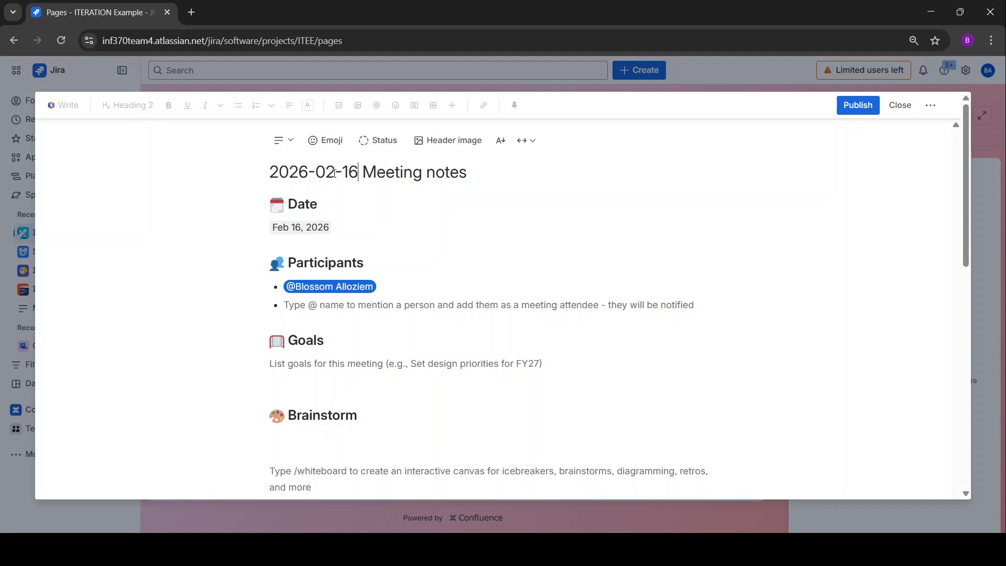
{"action": "left_click_drag", "start_coordinate": [359, 175], "coordinate": [268, 176]}
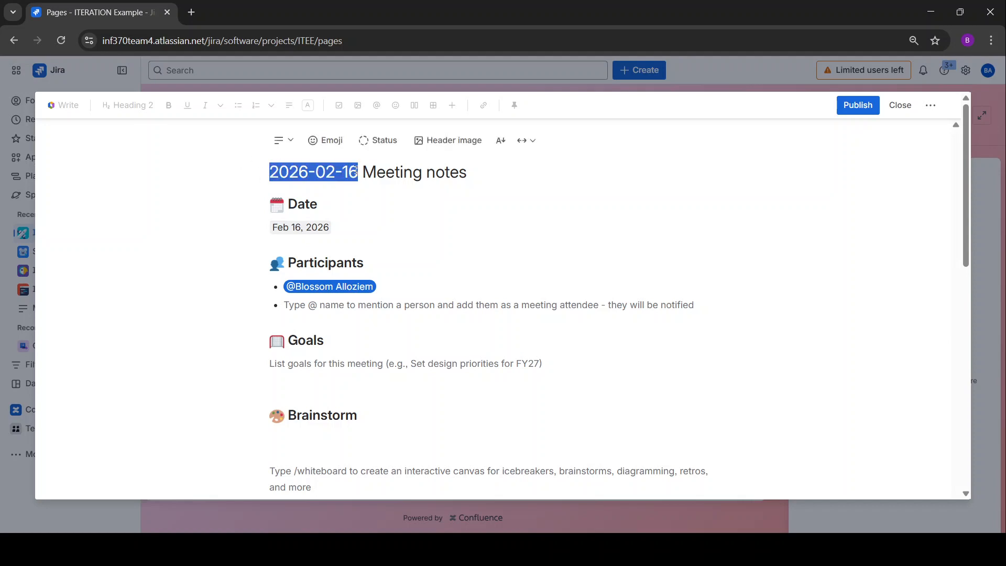
{"action": "left_click", "coordinate": [359, 176]}
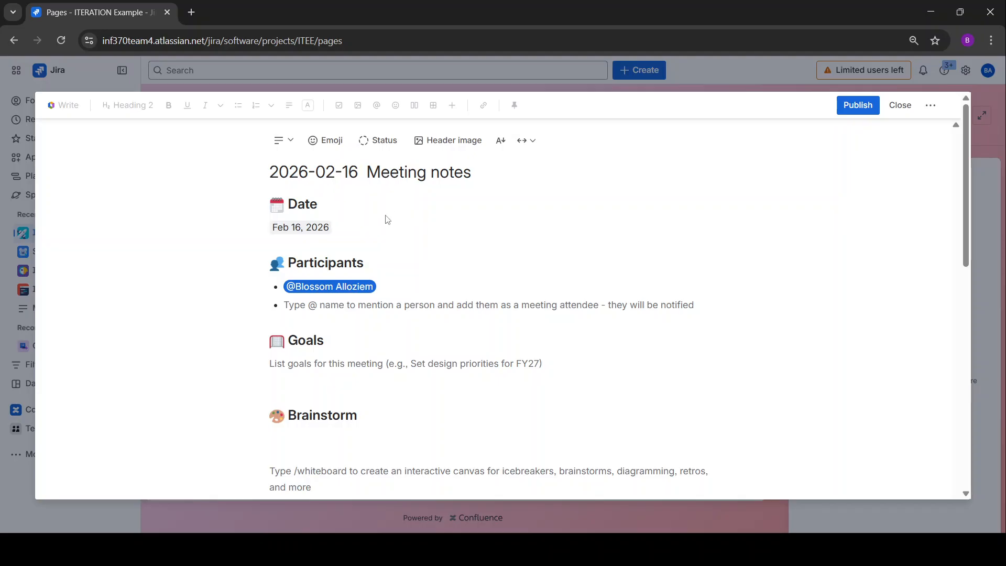
{"action": "type", "text": "CLient"}
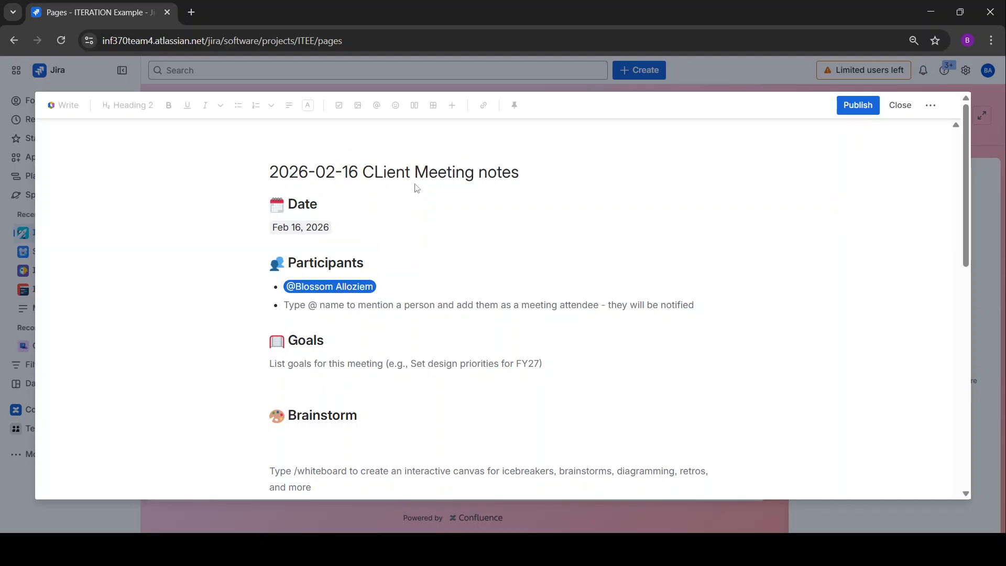
{"action": "key", "text": "BackSpace"}
{"action": "key", "text": "BackSpace"}
{"action": "key", "text": "BackSpace"}
{"action": "key", "text": "BackSpace"}
{"action": "key", "text": "BackSpace"}
{"action": "type", "text": "onsu"}
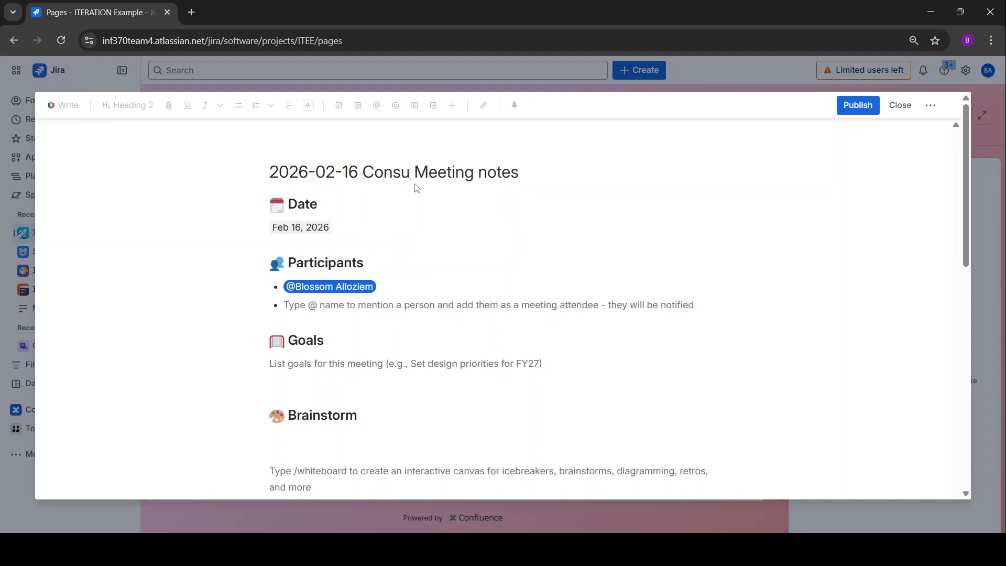
{"action": "type", "text": "lt"}
{"action": "key", "text": "BackSpace"}
{"action": "key", "text": "BackSpace"}
{"action": "key", "text": "BackSpace"}
{"action": "key", "text": "BackSpace"}
{"action": "key", "text": "BackSpace"}
{"action": "key", "text": "BackSpace"}
{"action": "key", "text": "BackSpace"}
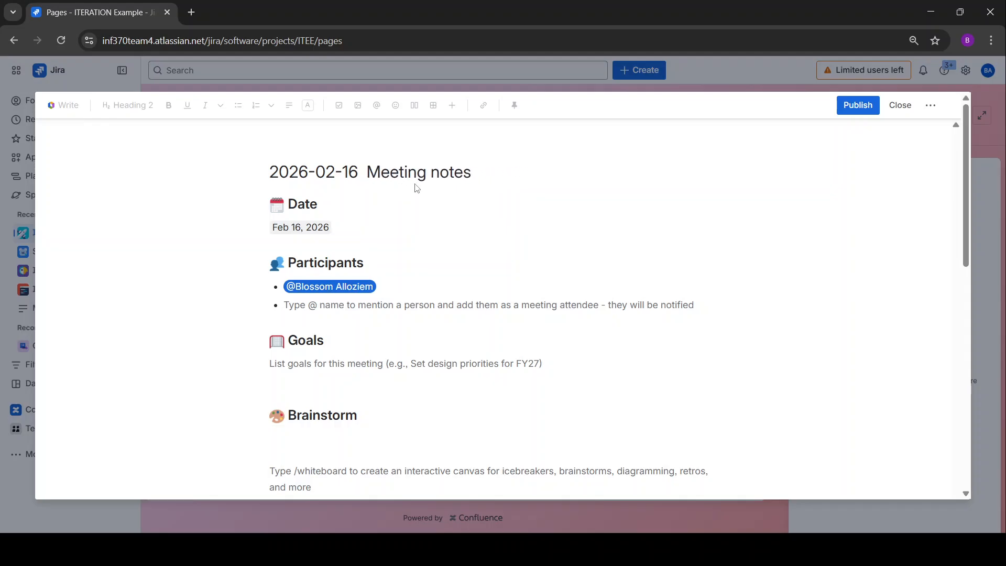
{"action": "key", "text": "BackSpace"}
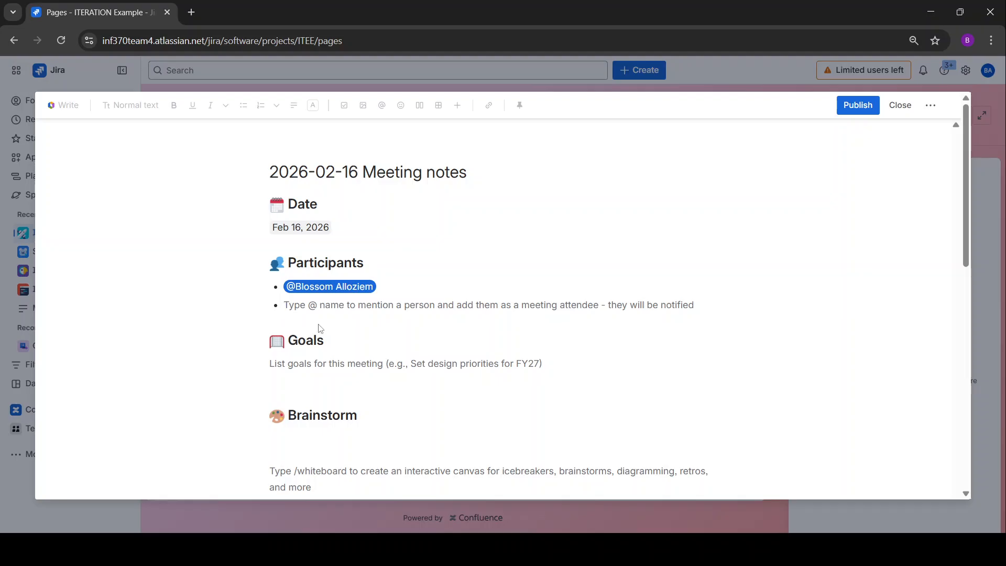
{"action": "left_click", "coordinate": [285, 306]}
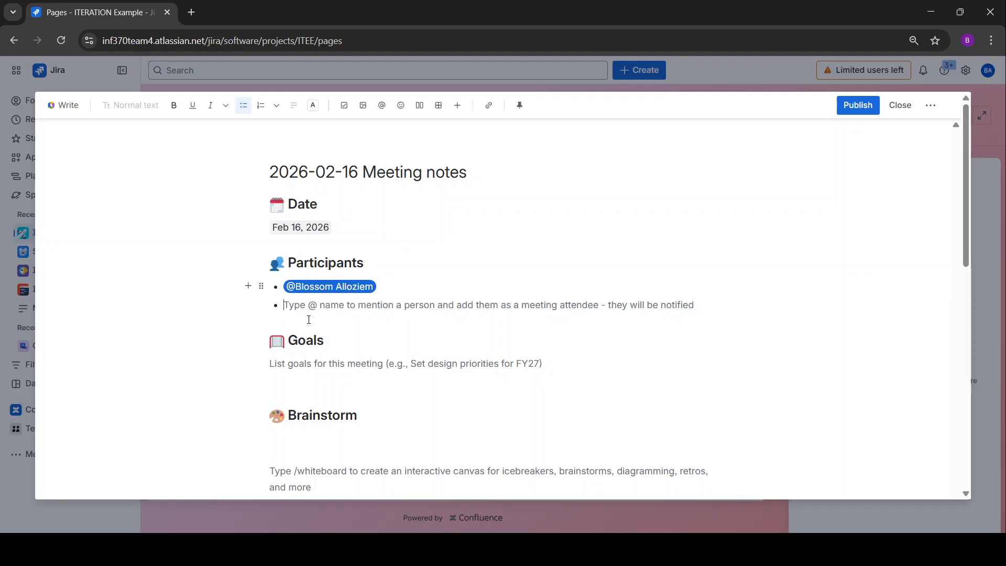
{"action": "type", "text": "@ch"}
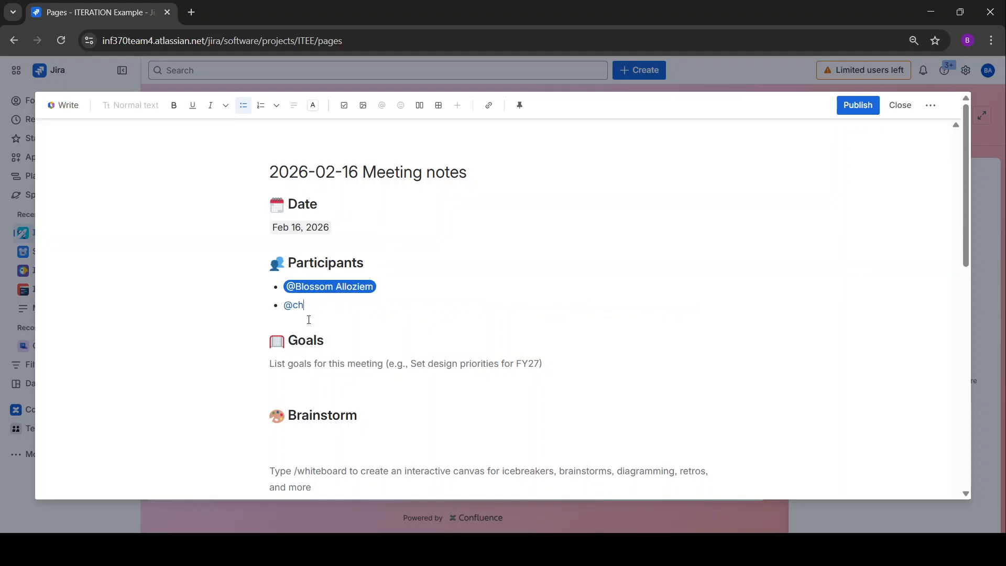
{"action": "key", "text": "BackSpace"}
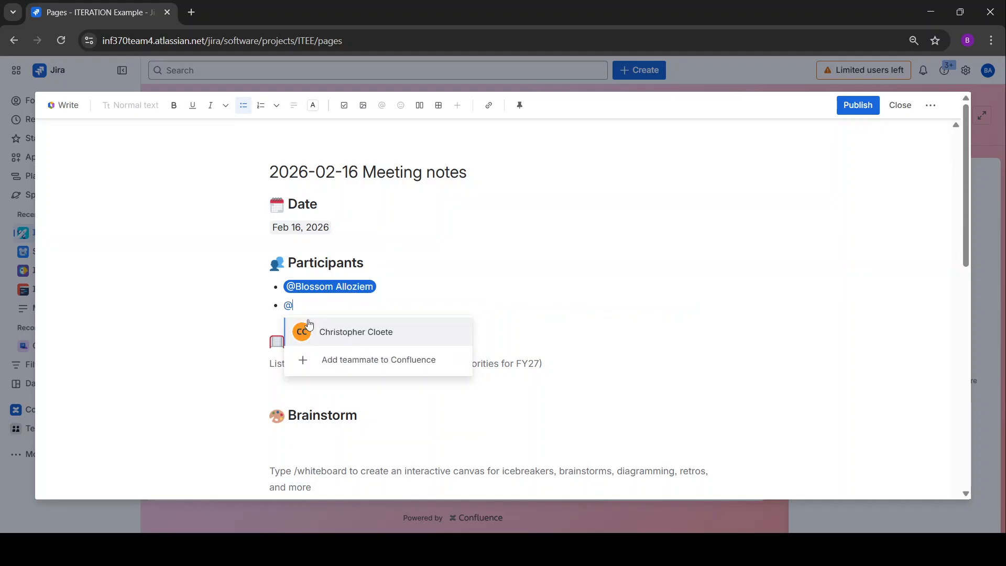
{"action": "key", "text": "BackSpace"}
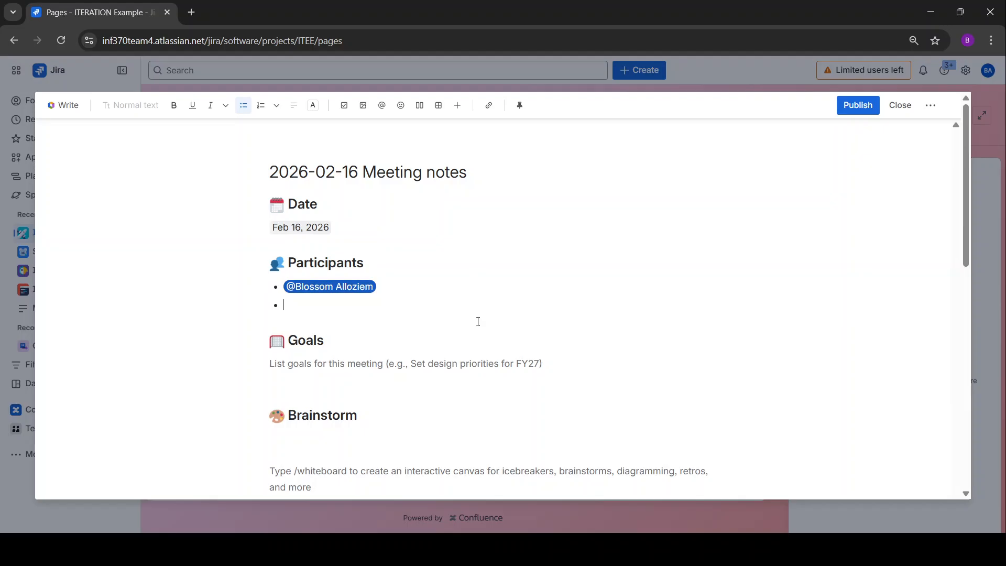
{"action": "scroll", "coordinate": [357, 371], "scroll_direction": "down", "scroll_amount": 1}
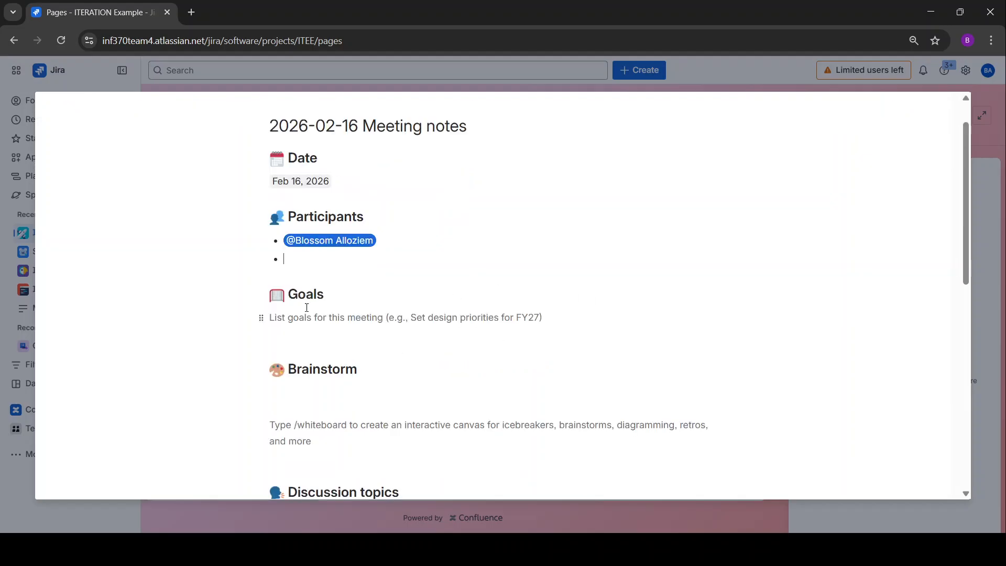
{"action": "scroll", "coordinate": [368, 317], "scroll_direction": "down", "scroll_amount": 2}
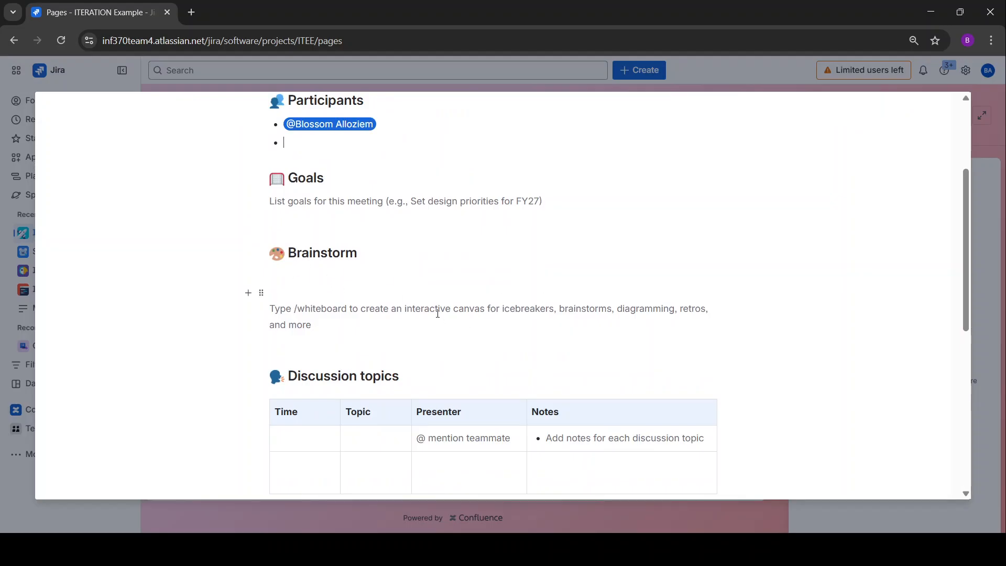
{"action": "scroll", "coordinate": [439, 313], "scroll_direction": "down", "scroll_amount": 4}
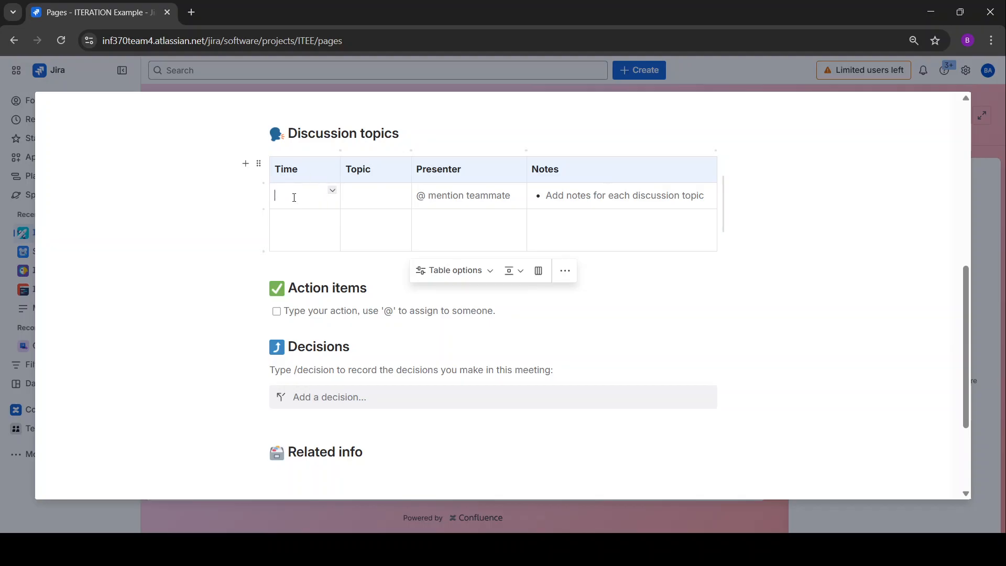
{"action": "left_click", "coordinate": [333, 190]}
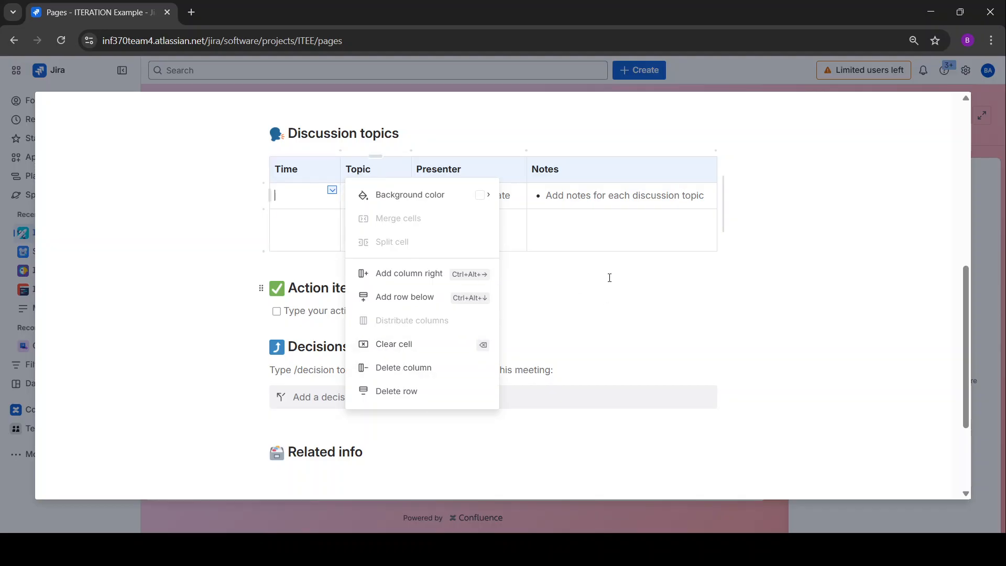
{"action": "left_click", "coordinate": [239, 337]}
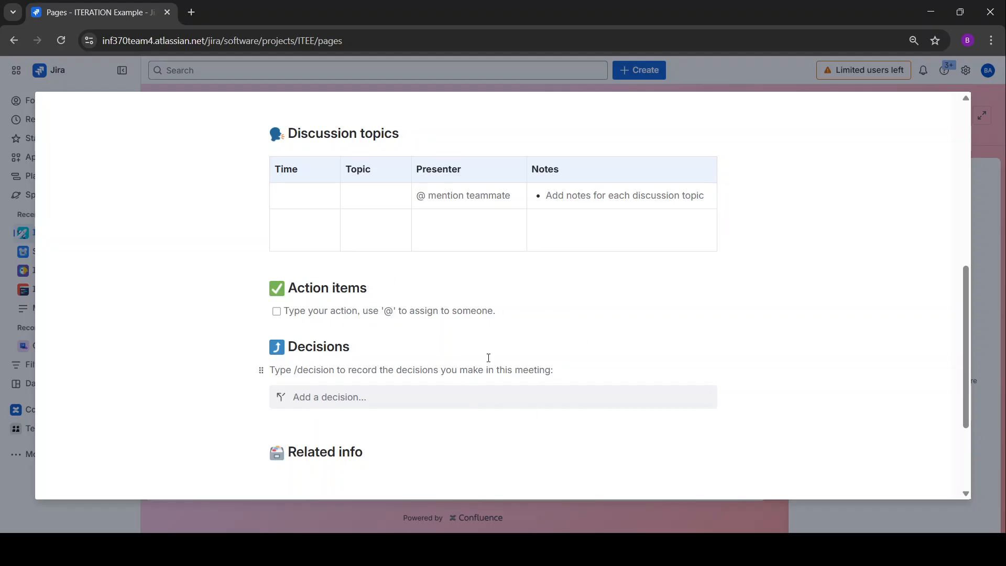
{"action": "scroll", "coordinate": [481, 299], "scroll_direction": "down", "scroll_amount": 3}
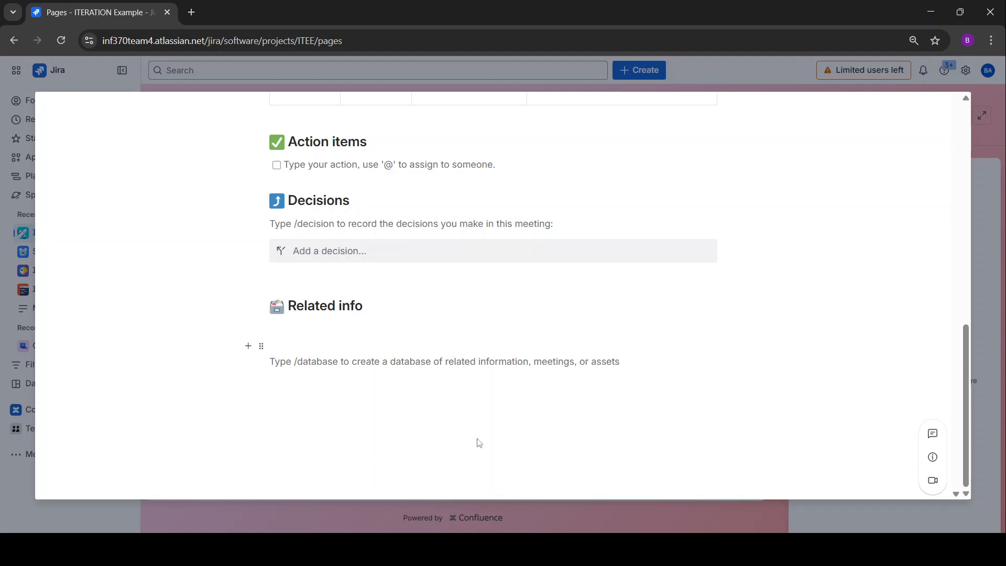
{"action": "scroll", "coordinate": [487, 419], "scroll_direction": "up", "scroll_amount": 10}
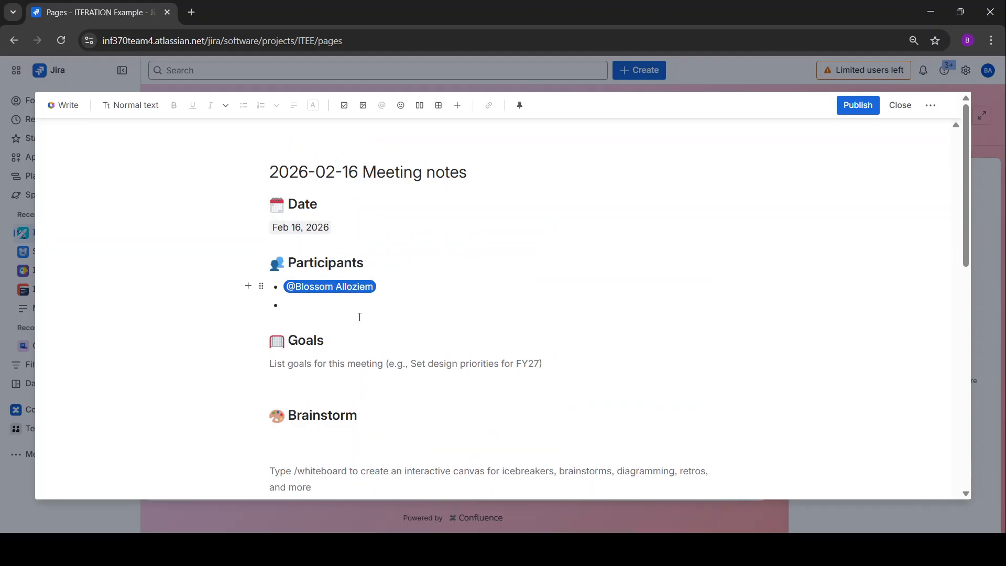
{"action": "scroll", "coordinate": [473, 330], "scroll_direction": "down", "scroll_amount": 10}
{"action": "scroll", "coordinate": [357, 325], "scroll_direction": "down", "scroll_amount": 10}
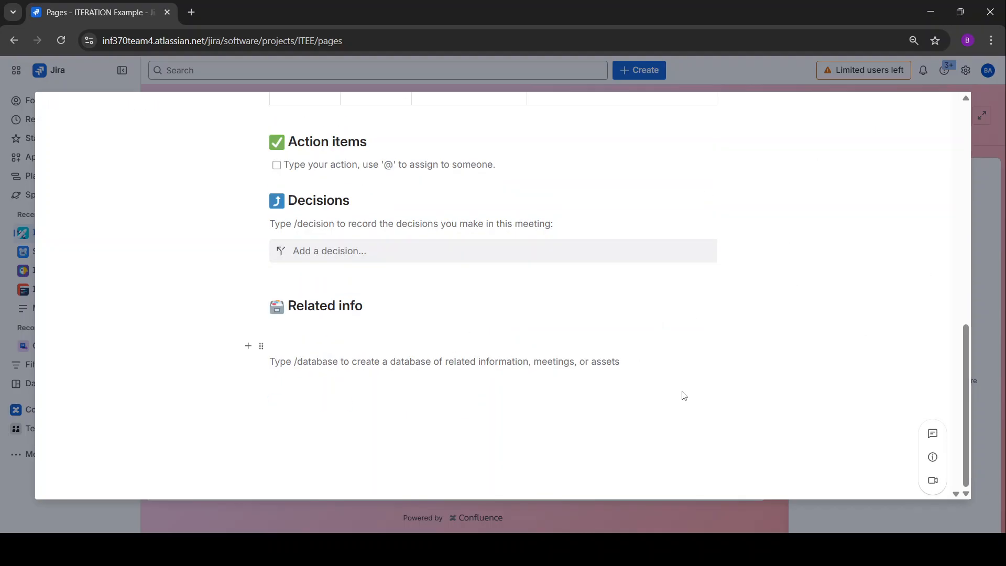
{"action": "scroll", "coordinate": [683, 394], "scroll_direction": "up", "scroll_amount": 10}
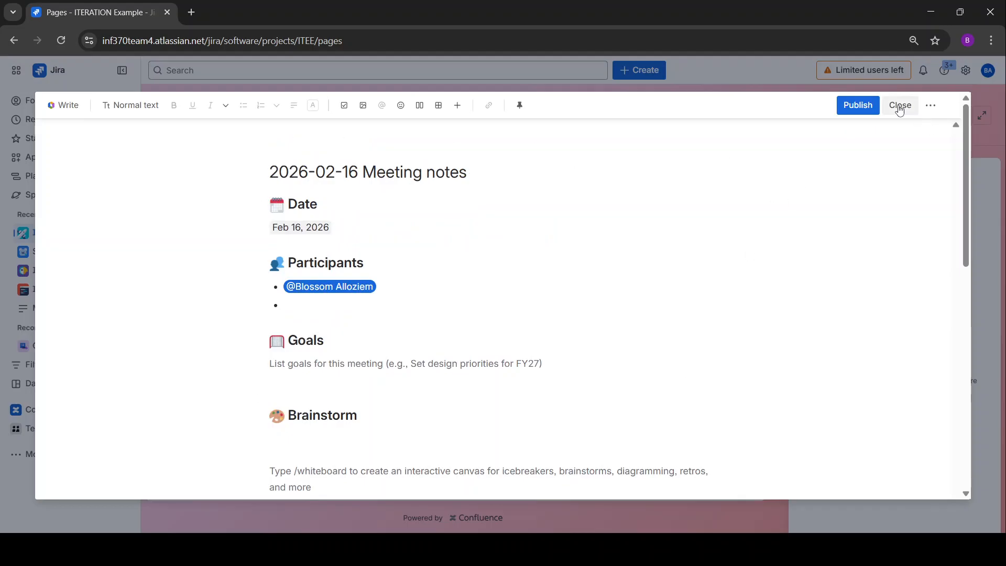